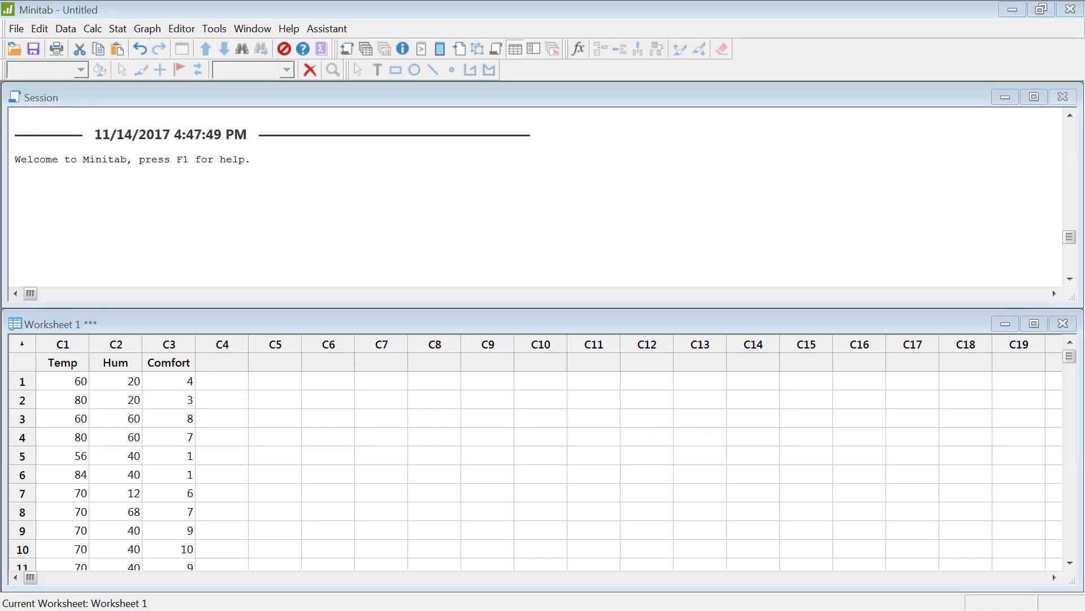
Switch to the Excel workbook 'Central Composite Design Temp Humidity Example'.
key(alt+Tab)
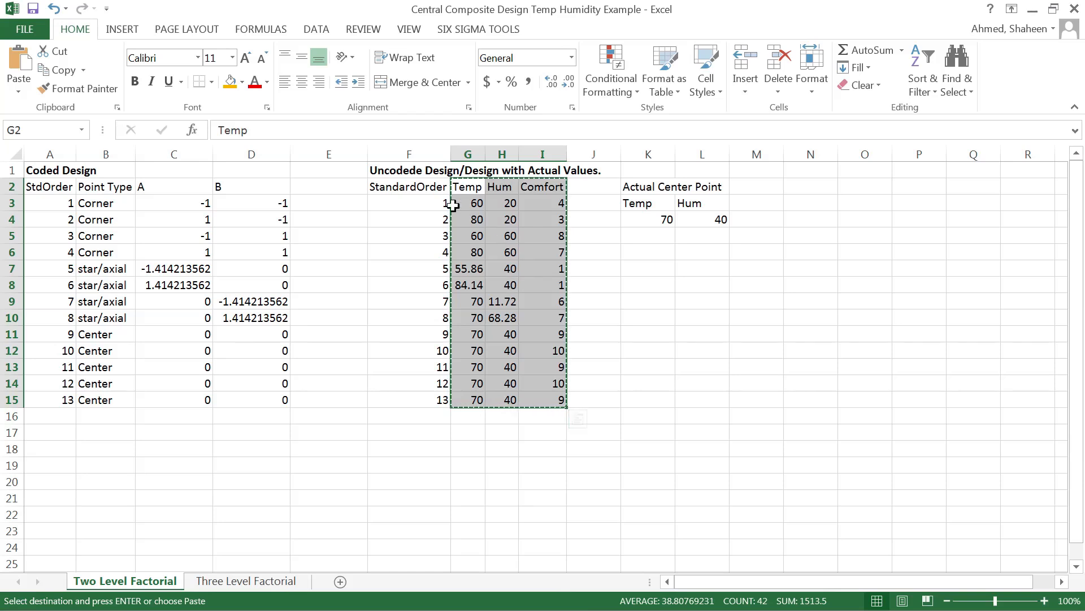
Highlight the coded corner, star and center points, then the actual-value design table in Excel.
click(468, 187)
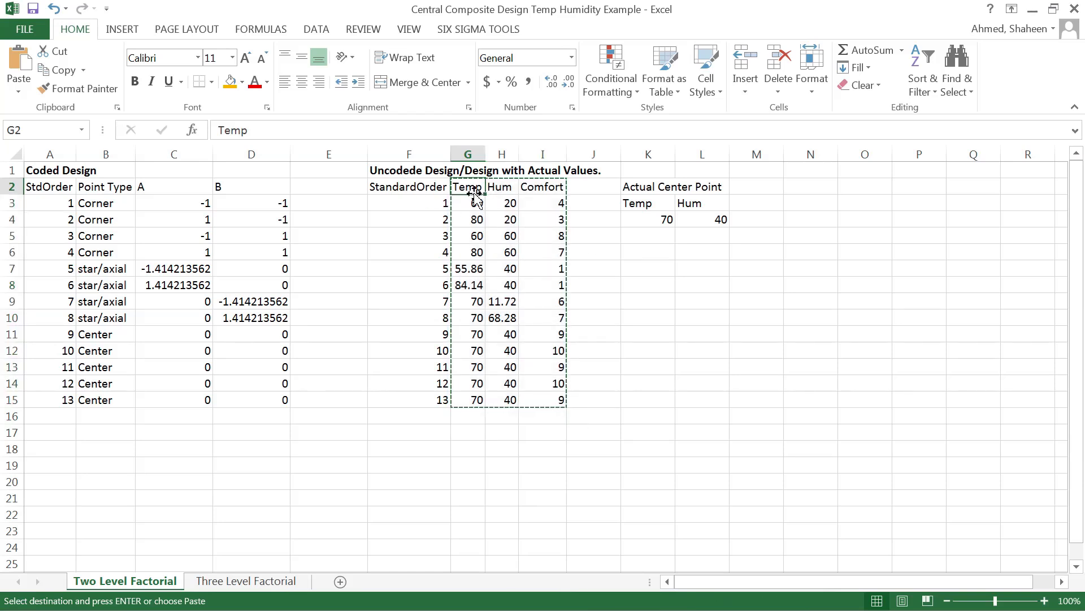
drag(154, 203, 239, 257)
drag(169, 269, 266, 320)
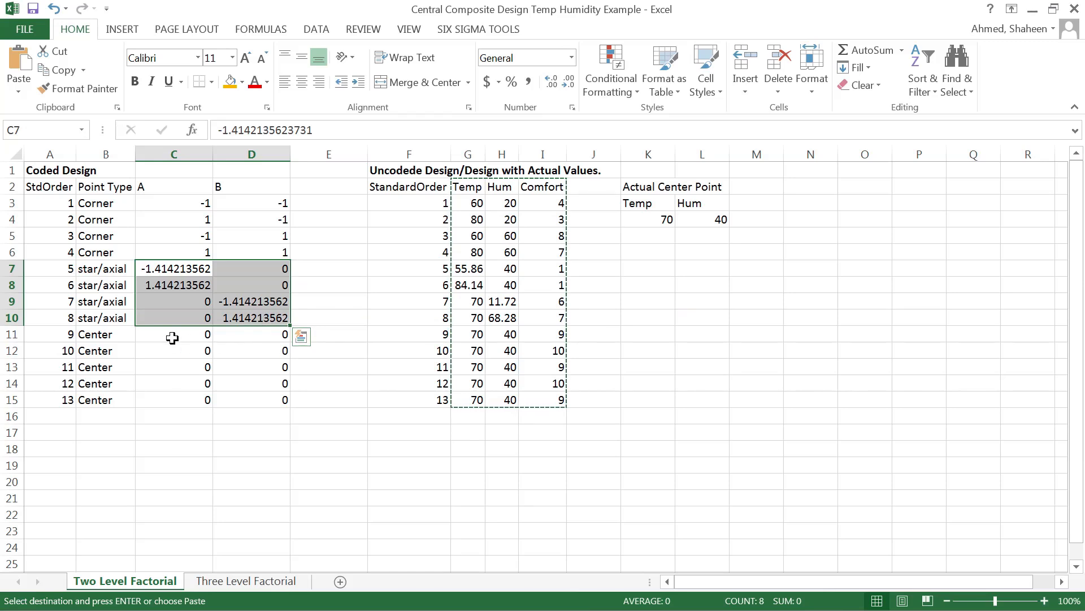
drag(172, 338, 270, 399)
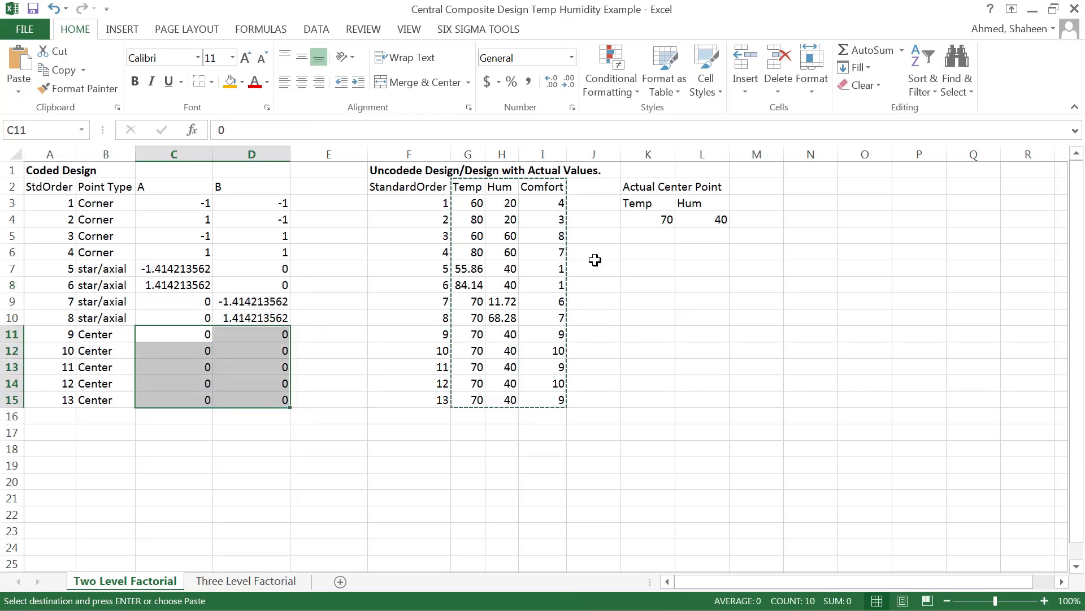
drag(415, 191, 559, 401)
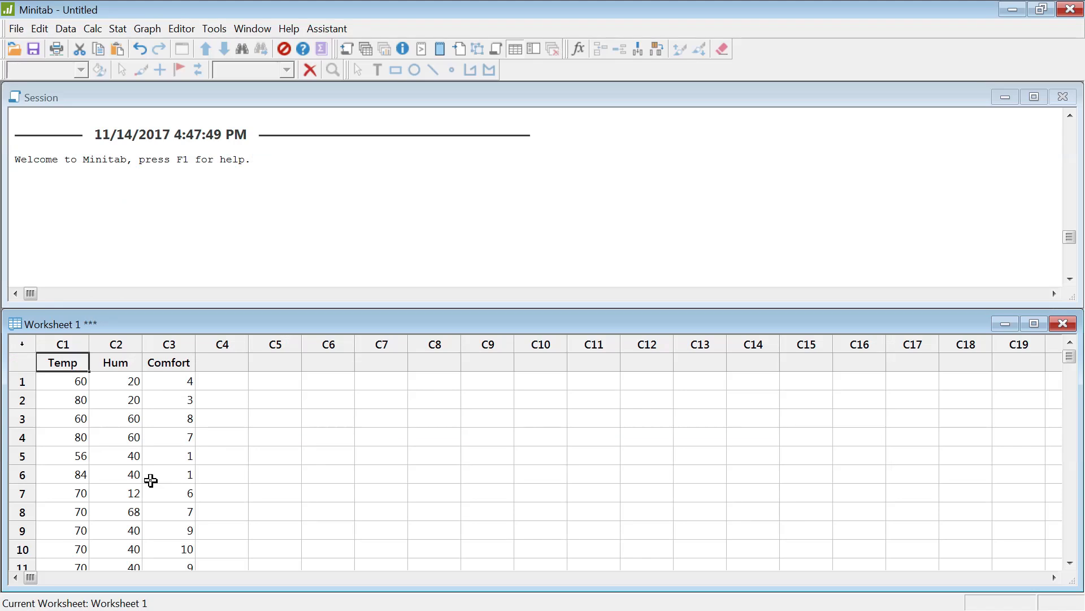
Back in the Minitab worksheet, start Stat > DOE > Response Surface > Analyze Response Surface Design.
click(150, 459)
scroll(149, 459, down, 3)
scroll(150, 459, up, 3)
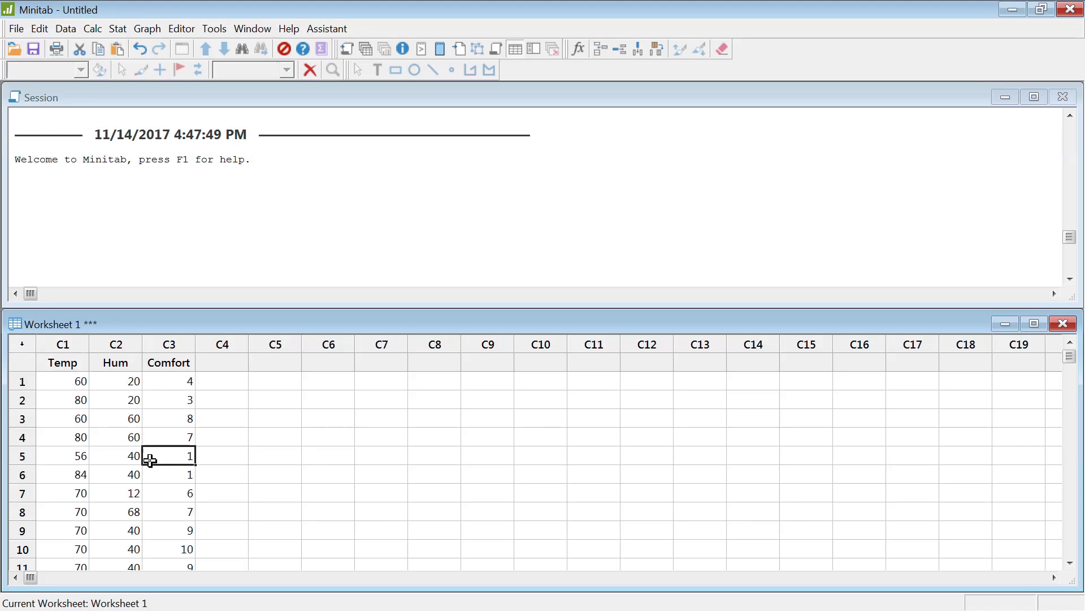
click(117, 30)
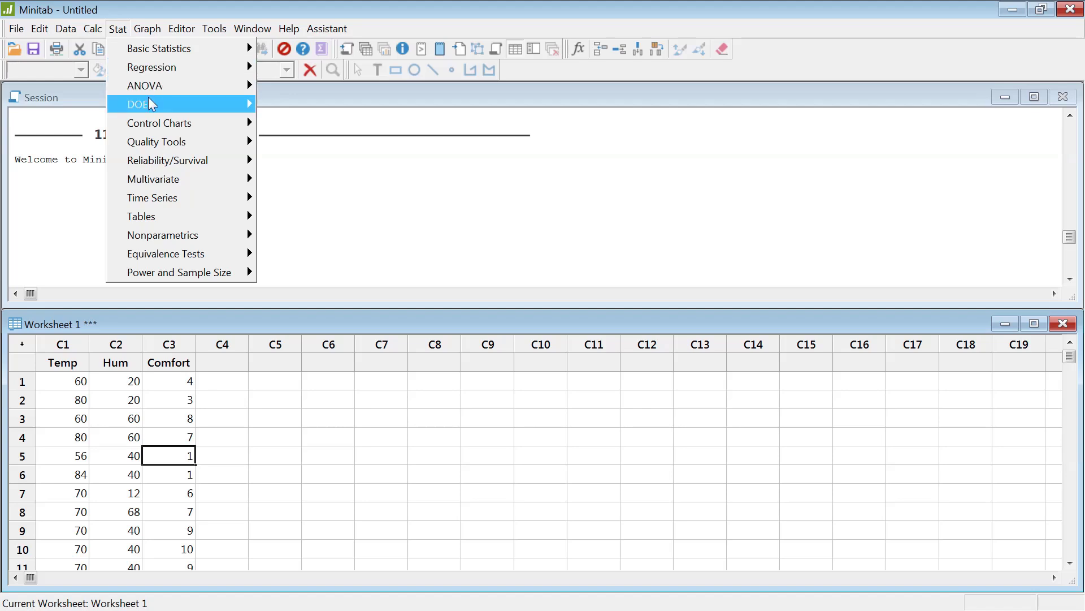
mouse_move(158, 105)
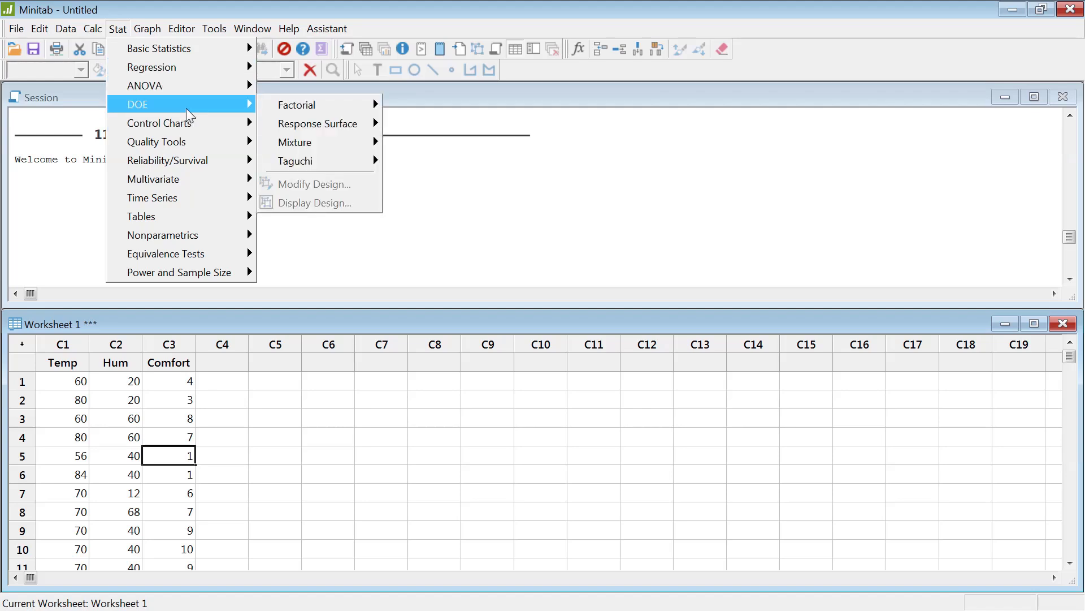
mouse_move(351, 124)
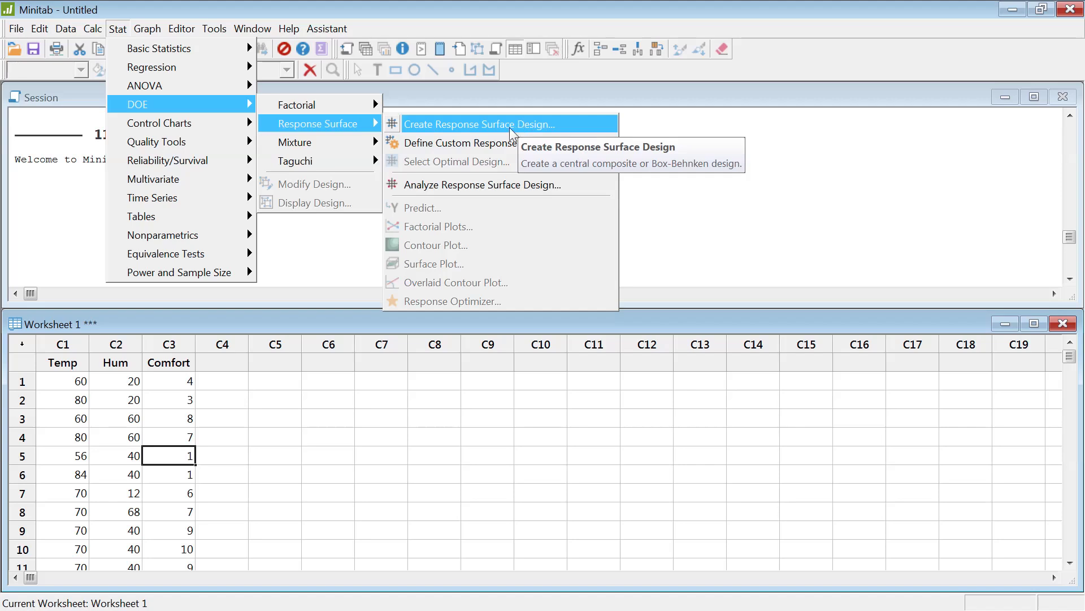
click(517, 184)
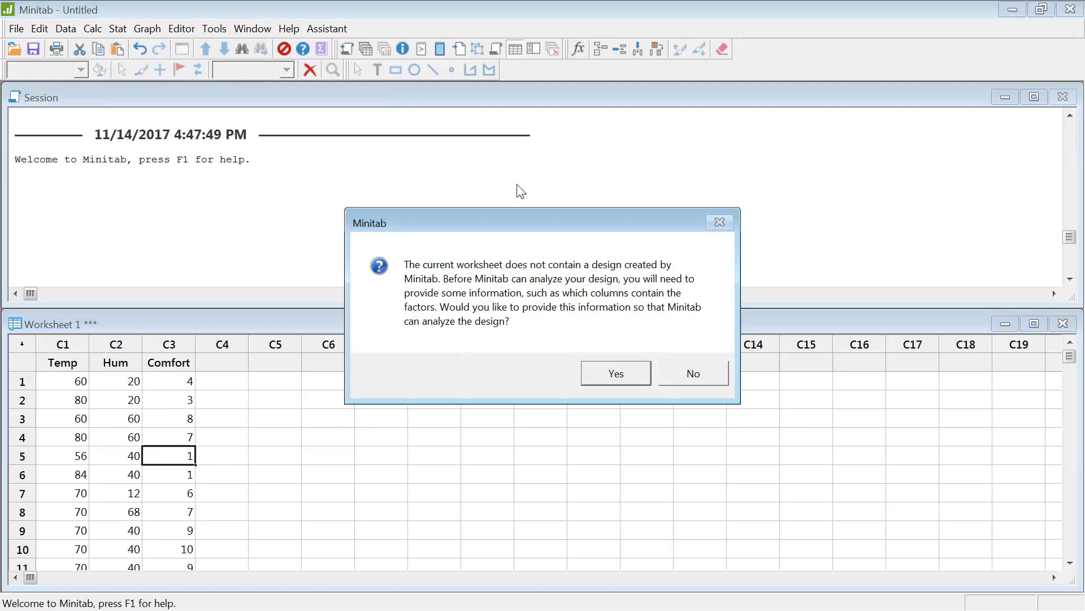
Agree to define the design and add Temp and Hum as continuous factors.
click(626, 375)
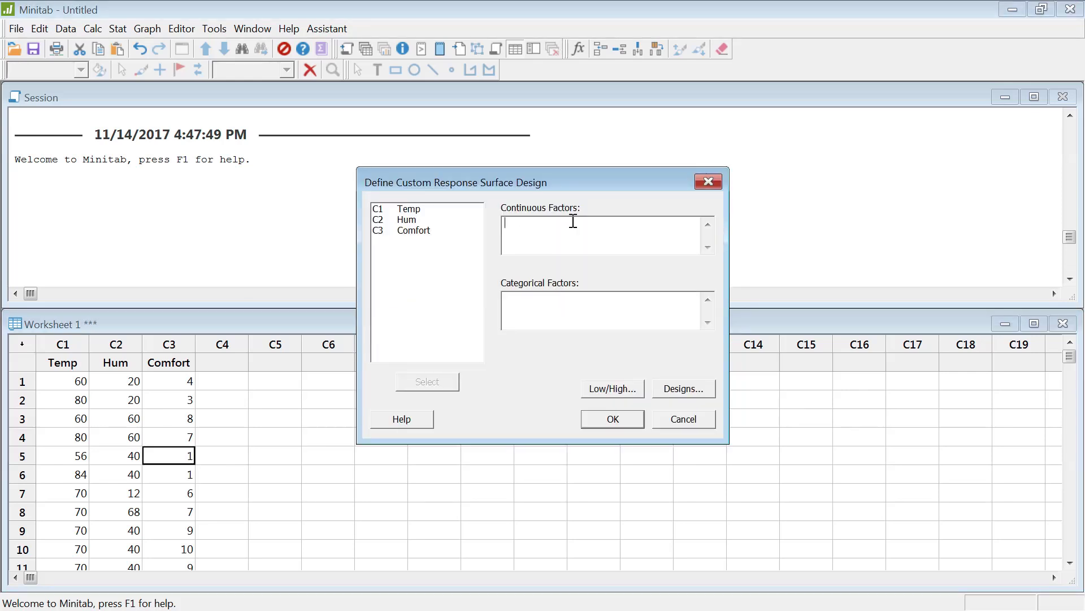
drag(436, 209, 428, 220)
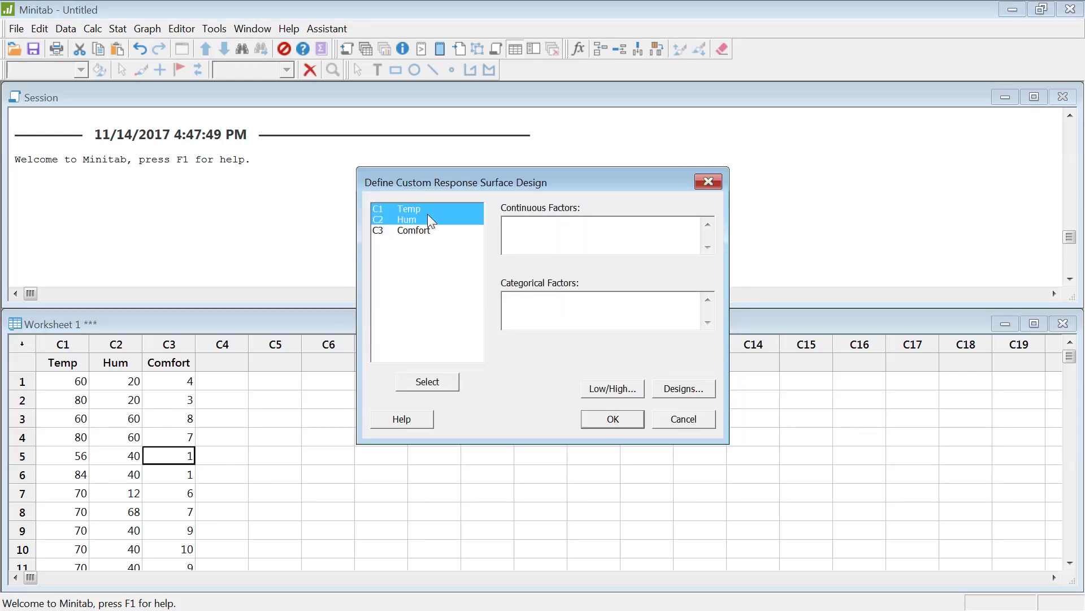
click(449, 384)
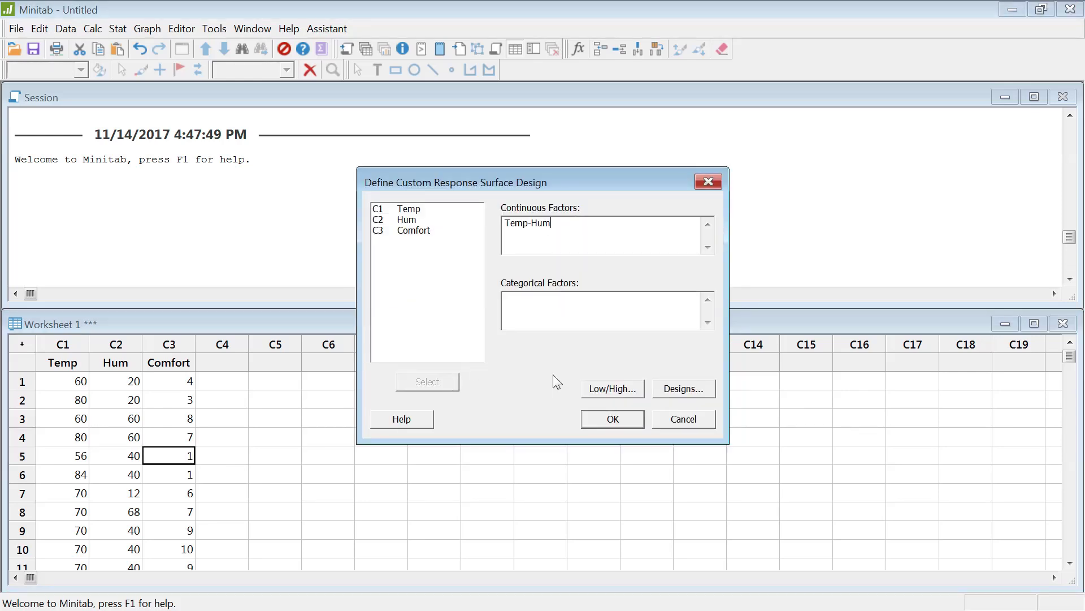
Review and accept the uncoded low and high values for Temp and Hum.
click(613, 390)
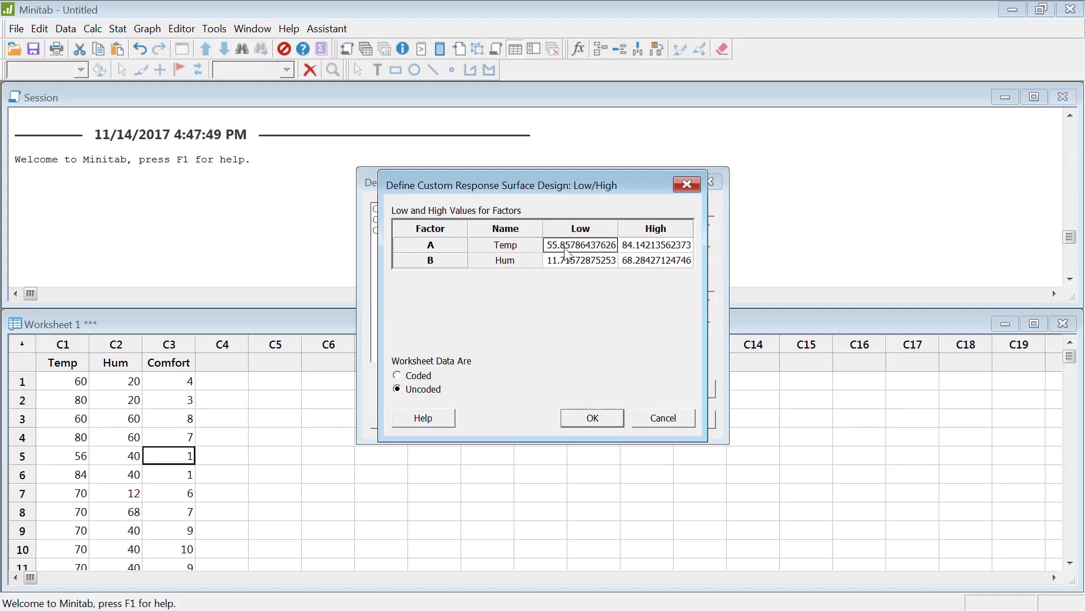
click(663, 247)
click(586, 247)
click(602, 419)
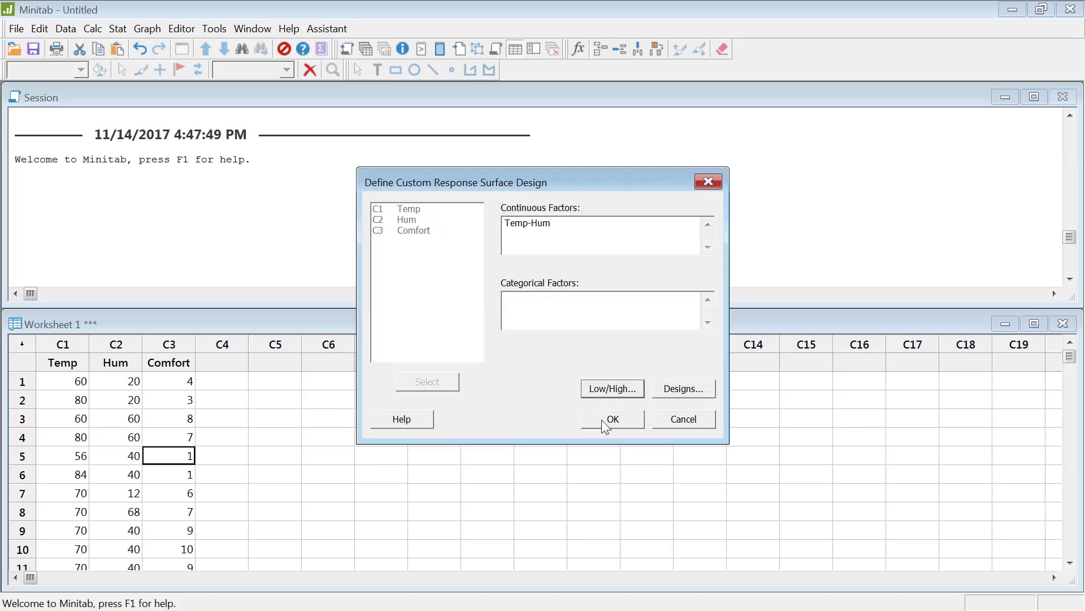
click(688, 390)
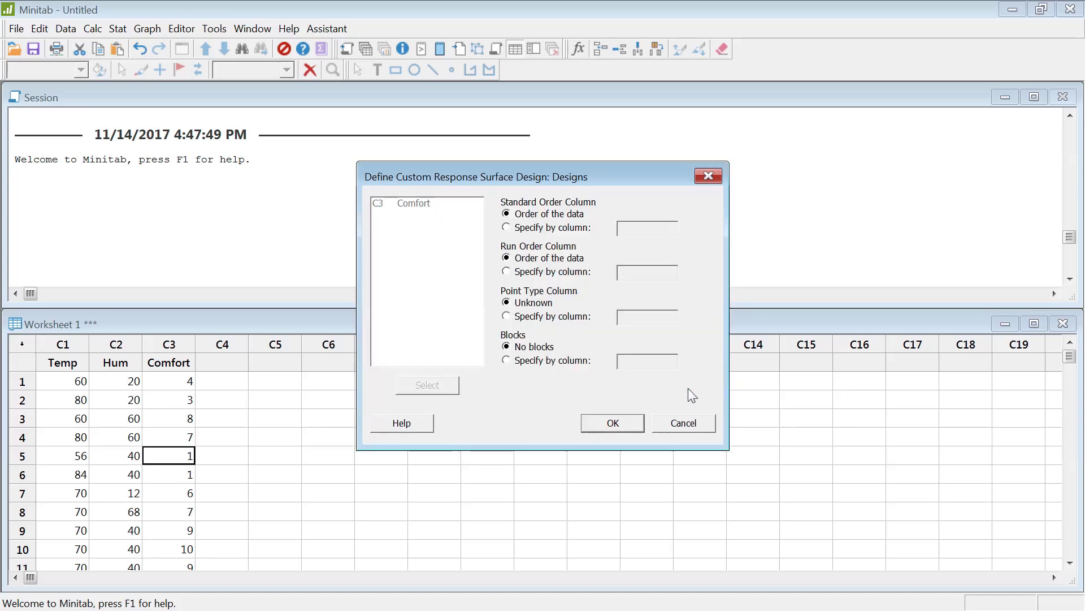
Finish the custom design with default column settings and set Comfort as the response.
click(606, 428)
click(621, 423)
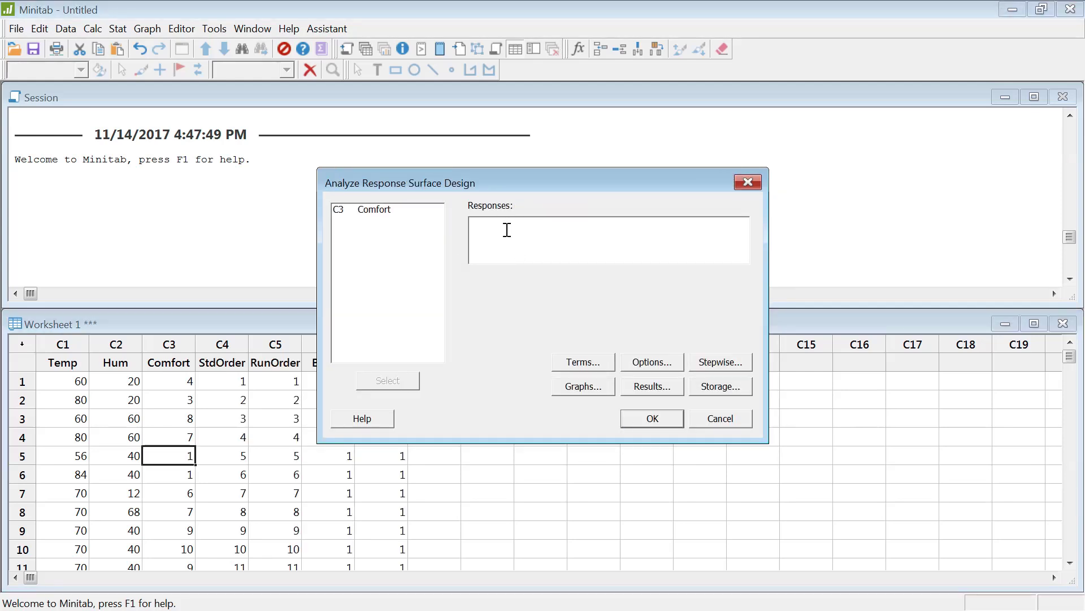
double_click(367, 212)
Keep full quadratic terms and default options, results and storage, then run the analysis.
click(592, 364)
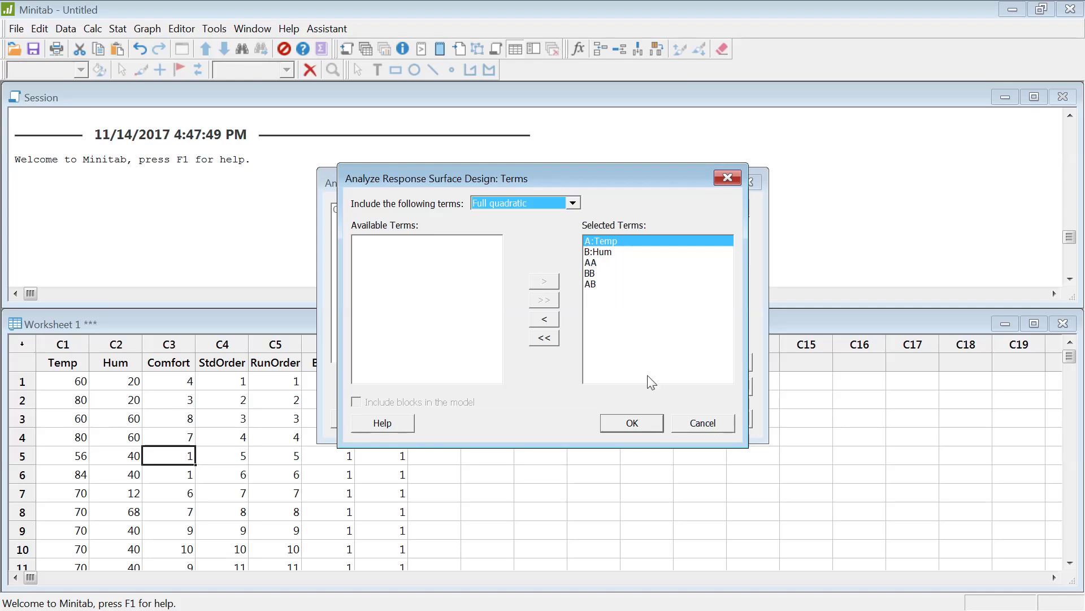
click(632, 423)
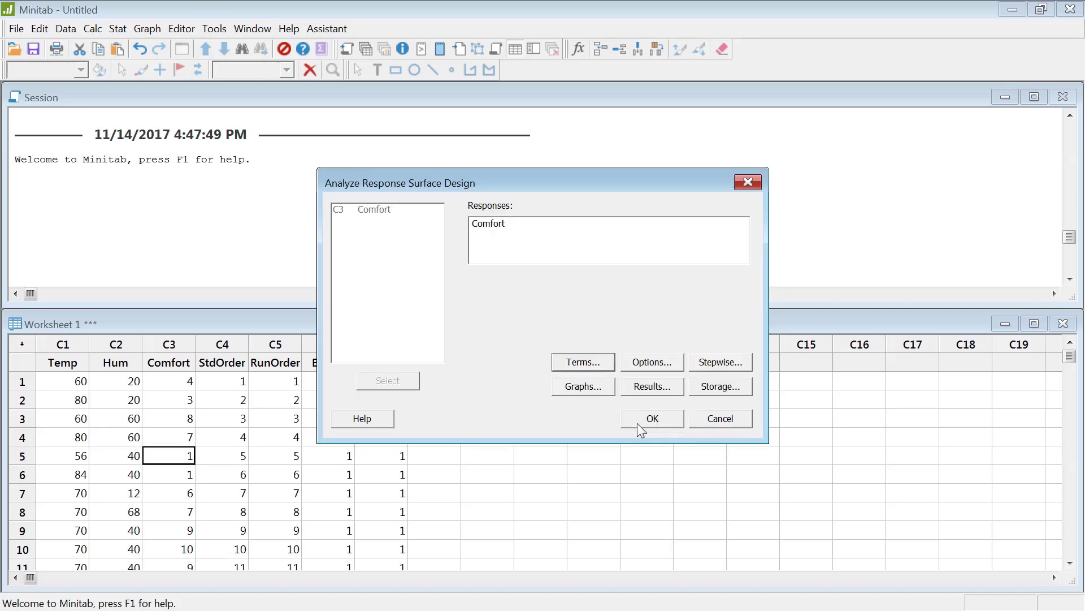
click(653, 362)
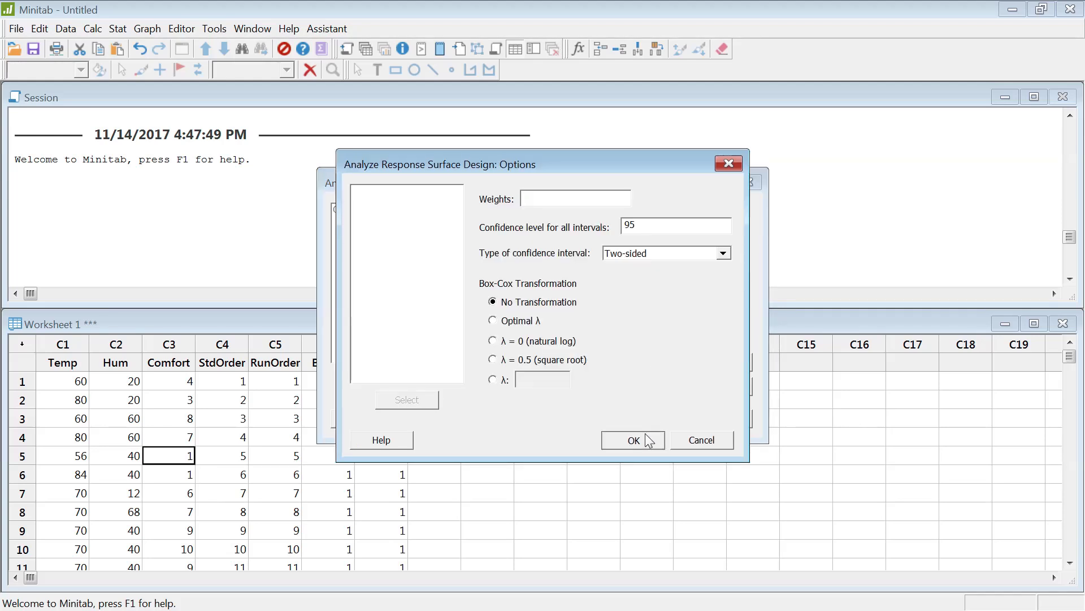
click(634, 440)
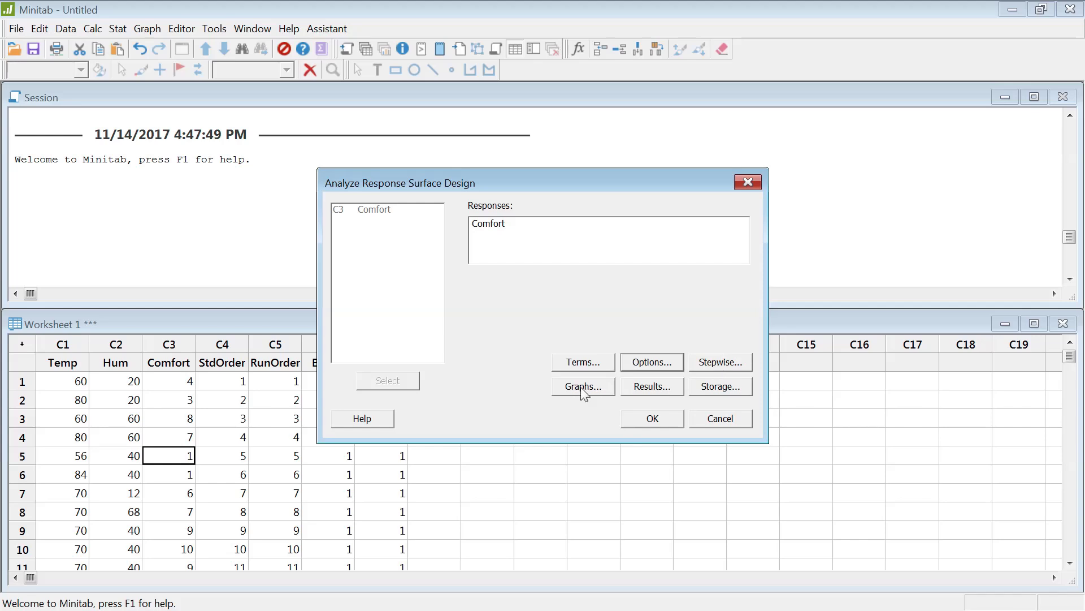
click(662, 386)
click(616, 412)
click(723, 390)
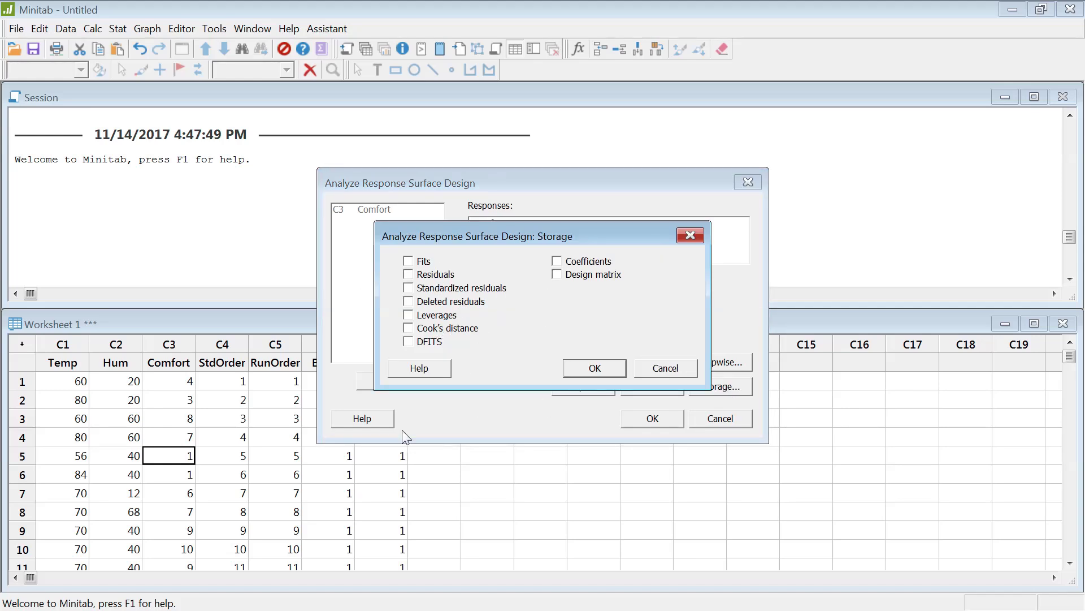
click(603, 367)
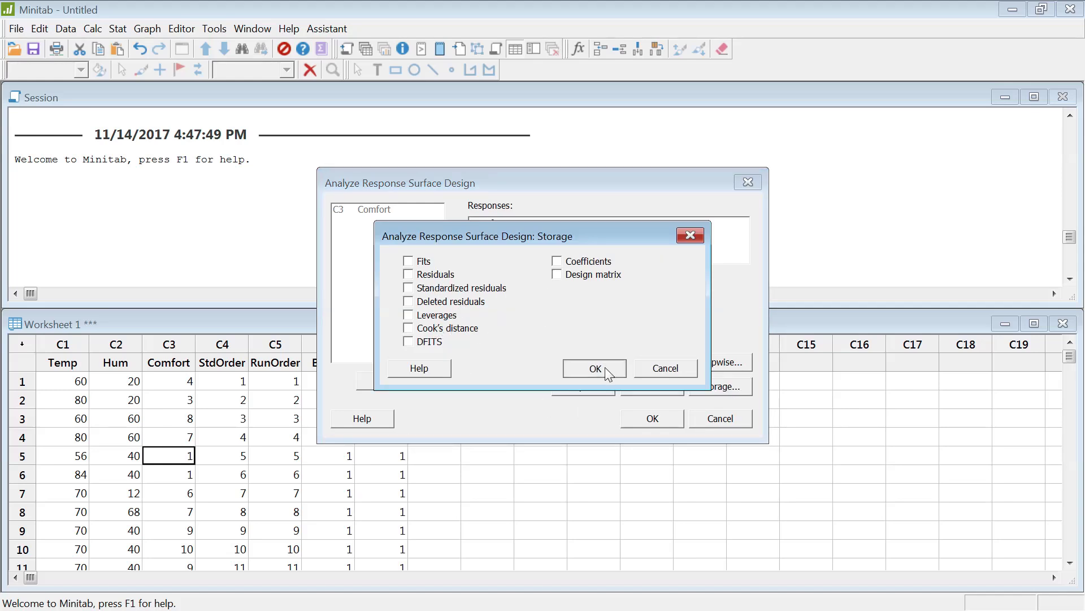
click(667, 418)
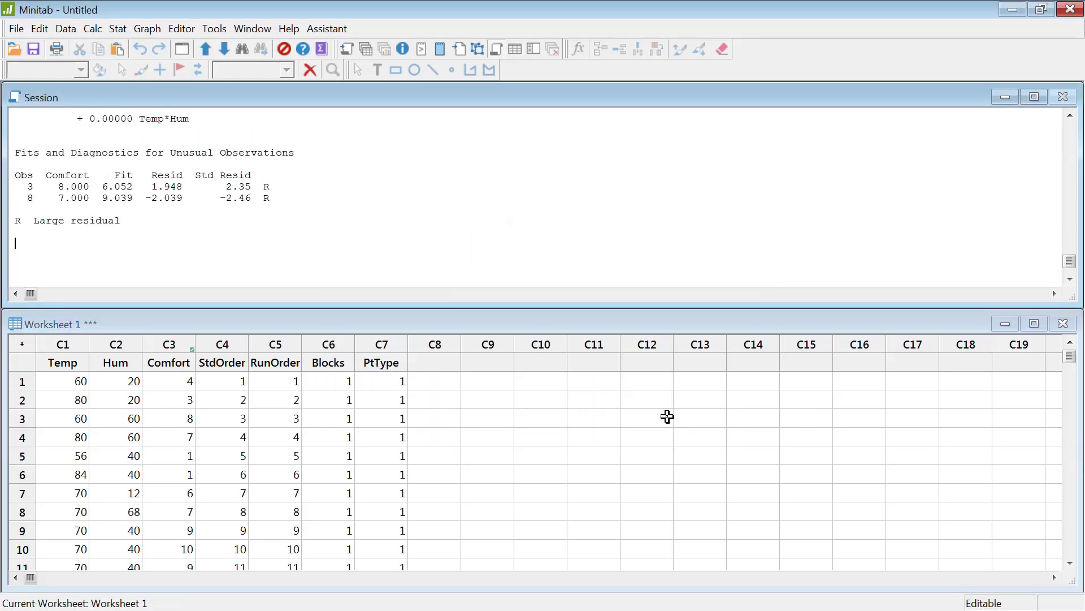
scroll(132, 265, up, 15)
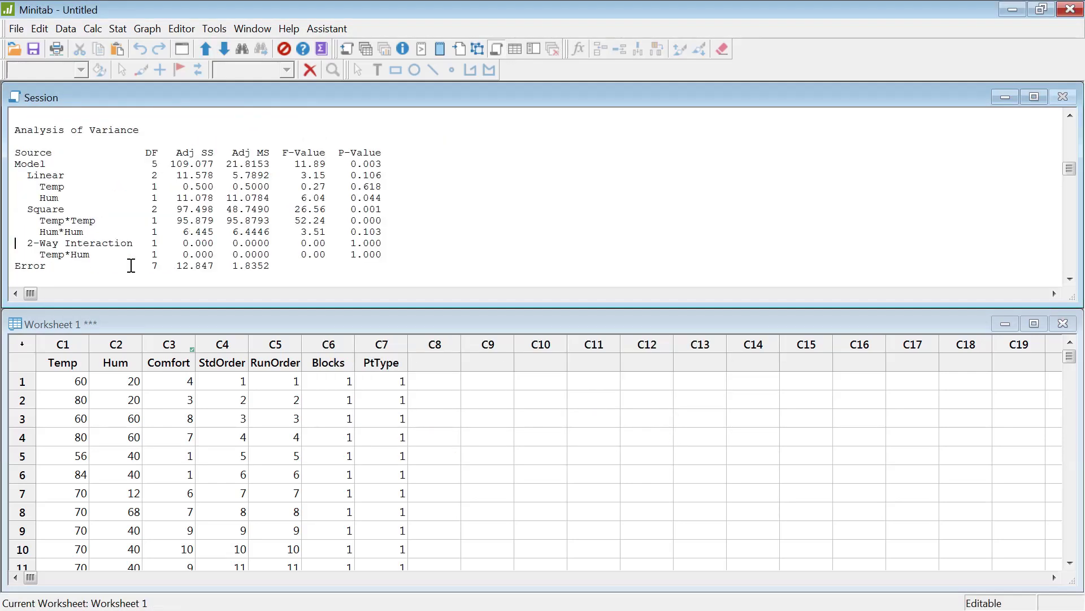
scroll(131, 265, down, 3)
scroll(132, 265, up, 2)
scroll(131, 266, down, 2)
scroll(131, 265, up, 2)
scroll(131, 265, down, 2)
drag(21, 130, 402, 266)
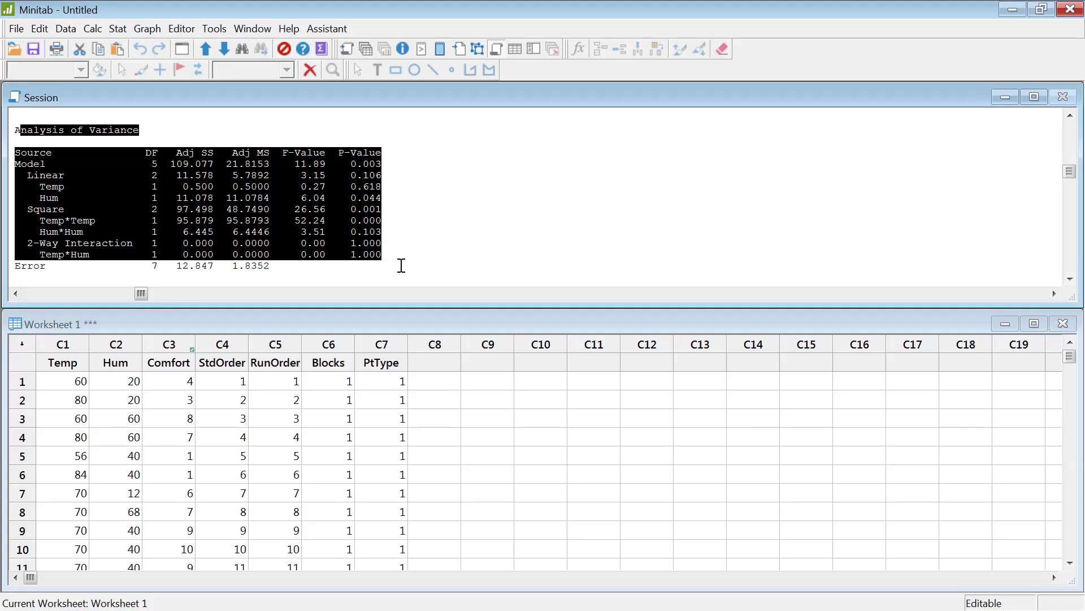
click(401, 266)
drag(21, 232, 39, 221)
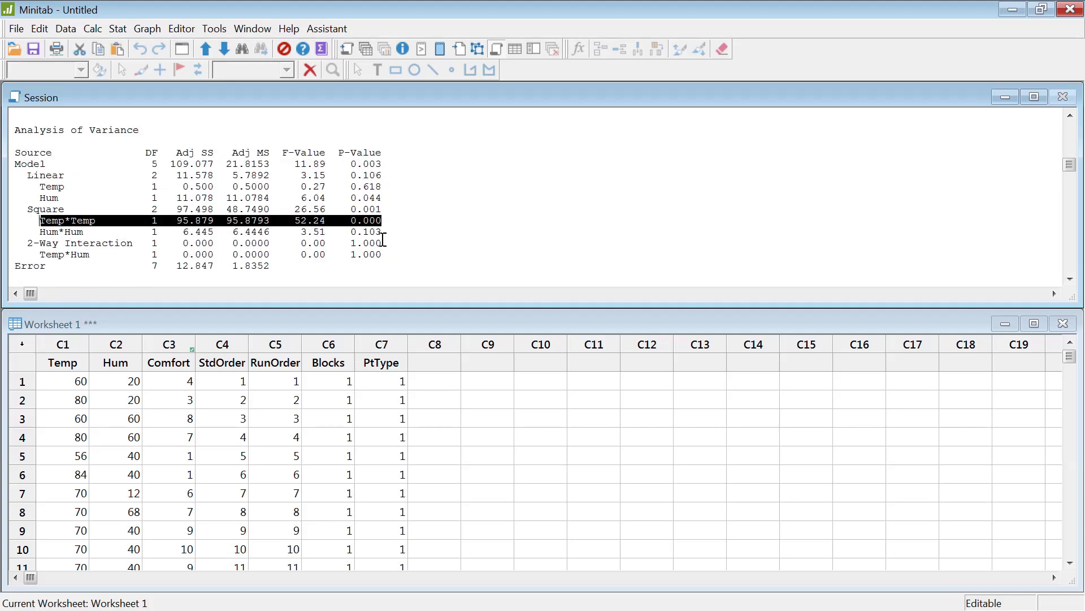
drag(388, 233, 33, 243)
drag(385, 255, 21, 232)
scroll(398, 236, down, 3)
scroll(399, 235, down, 1)
scroll(399, 235, up, 2)
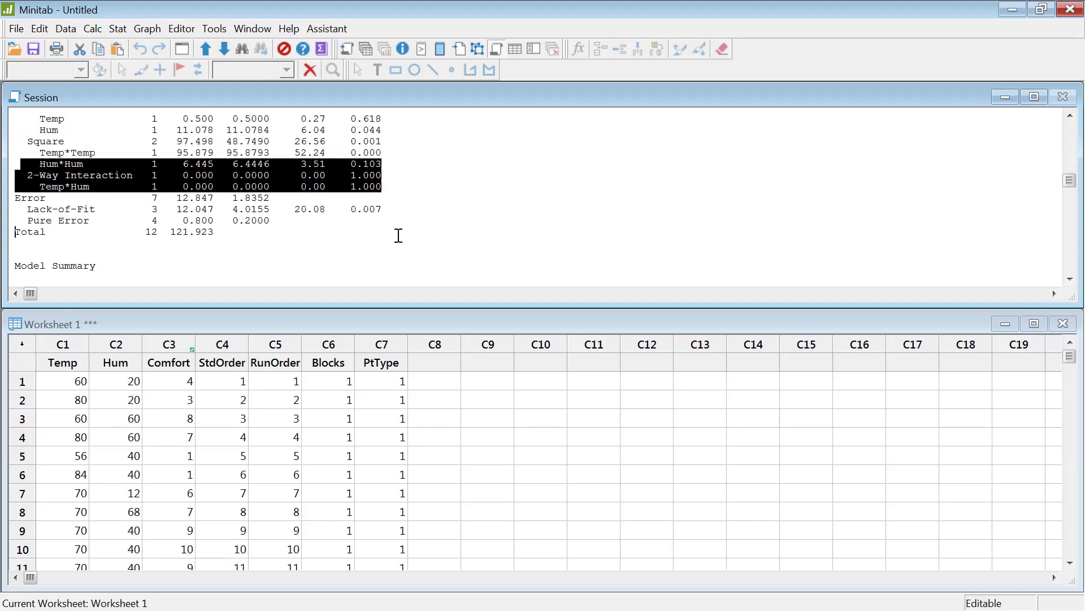
drag(31, 213, 396, 215)
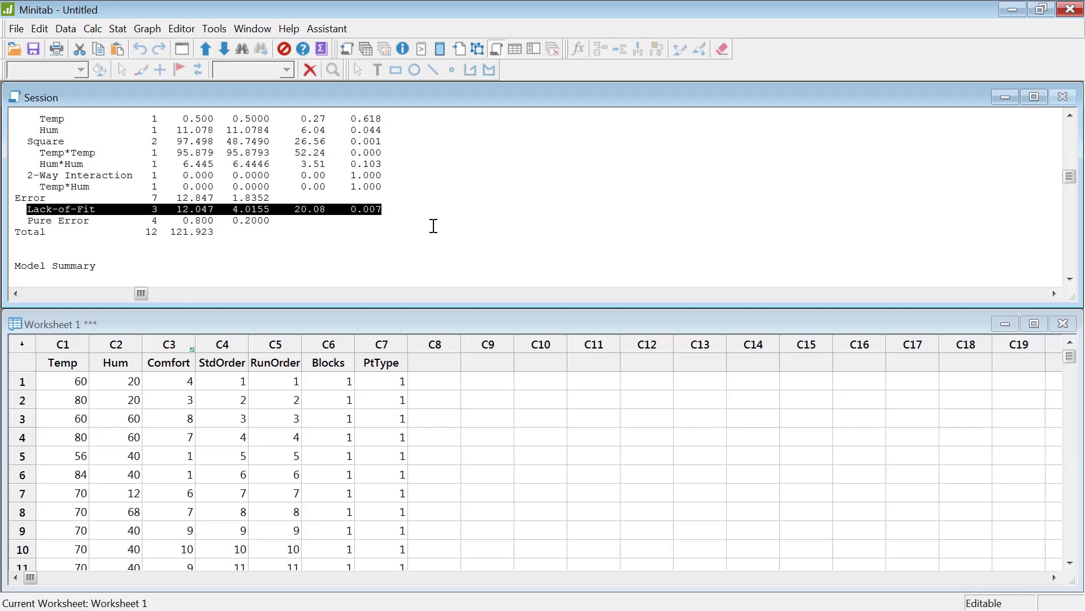
drag(394, 201, 350, 212)
click(350, 212)
mouse_move(15, 220)
mouse_down()
mouse_move(155, 220)
mouse_move(48, 220)
mouse_move(32, 211)
mouse_up()
click(346, 227)
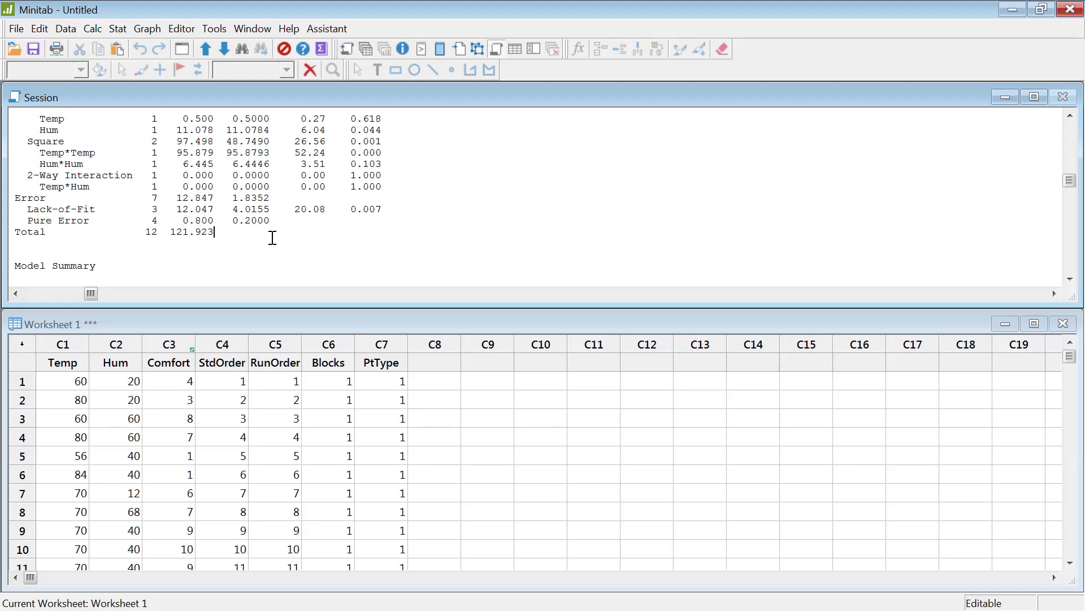
drag(24, 209, 404, 216)
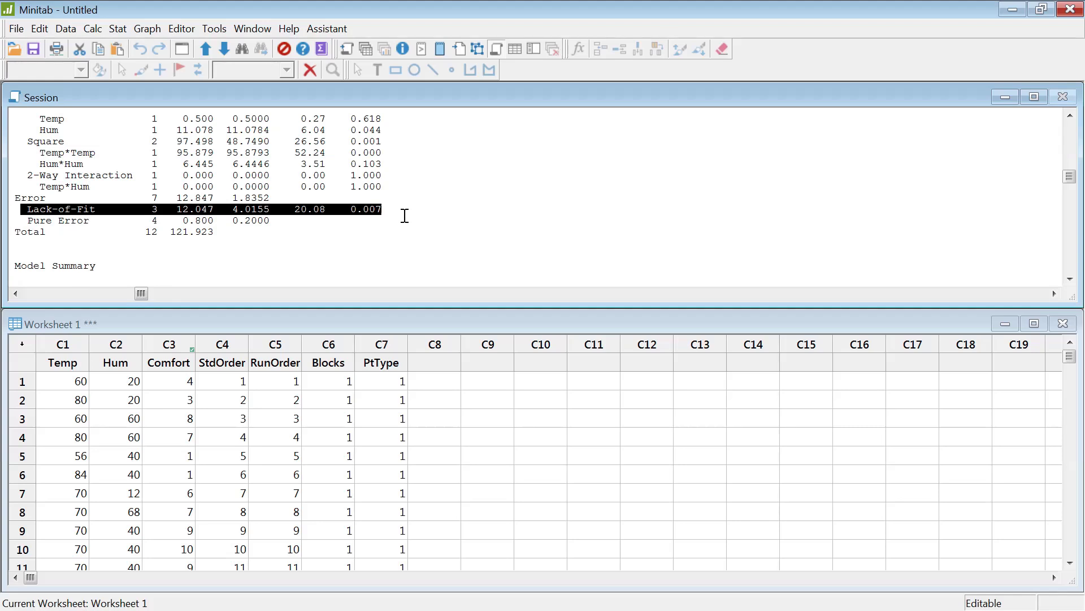
scroll(405, 216, down, 1)
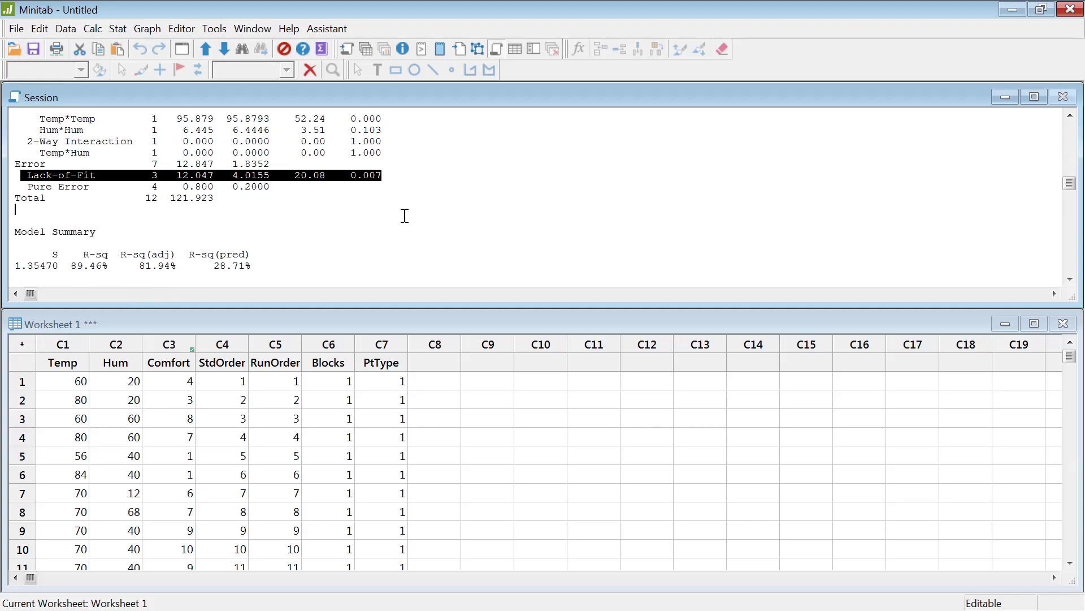
click(365, 175)
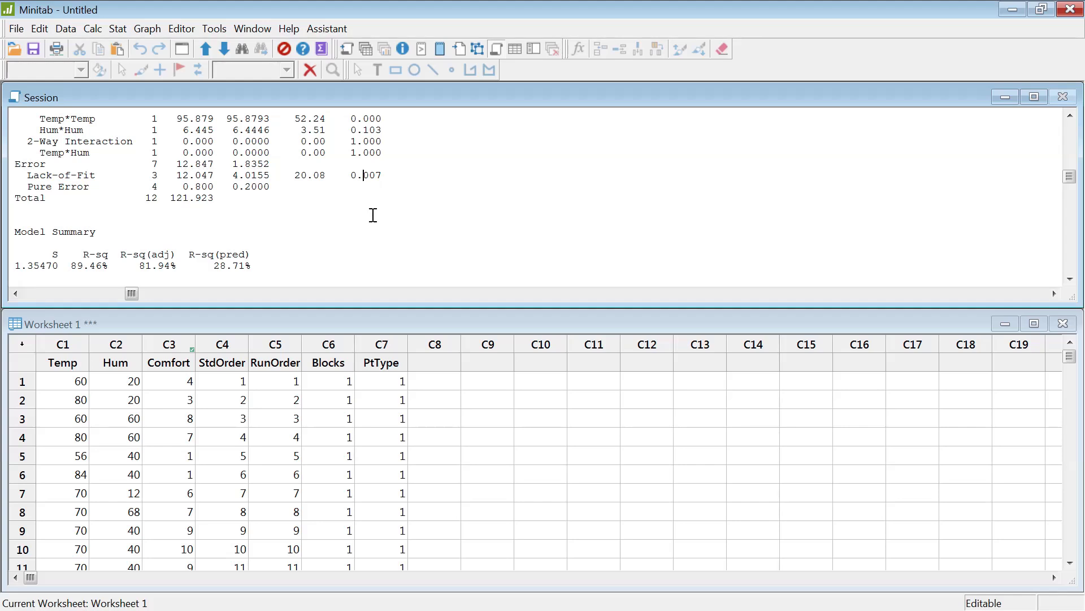
scroll(373, 215, down, 1)
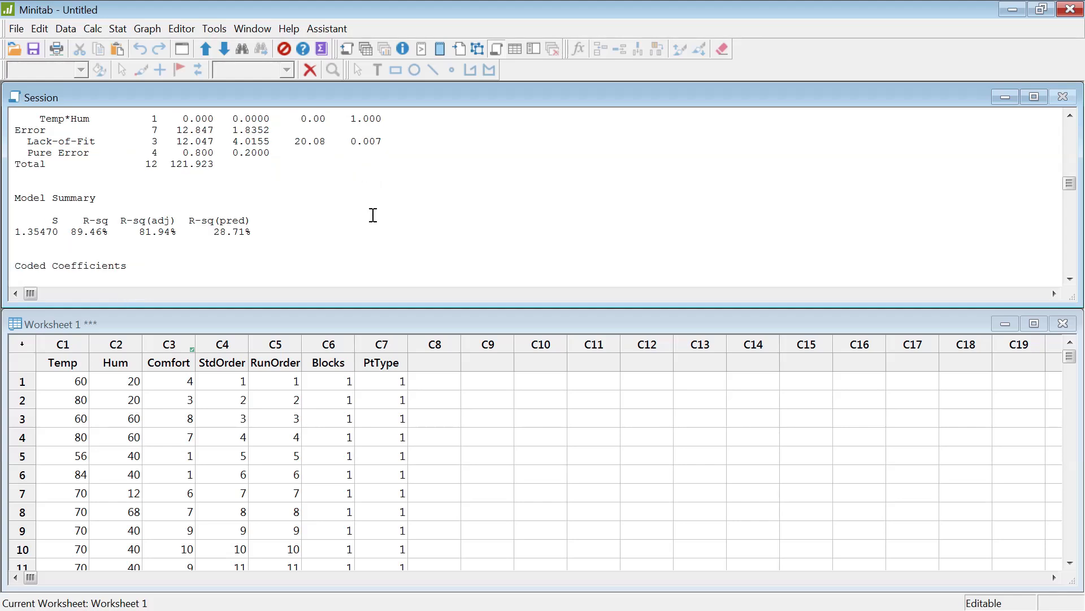
scroll(373, 215, up, 5)
scroll(373, 215, down, 4)
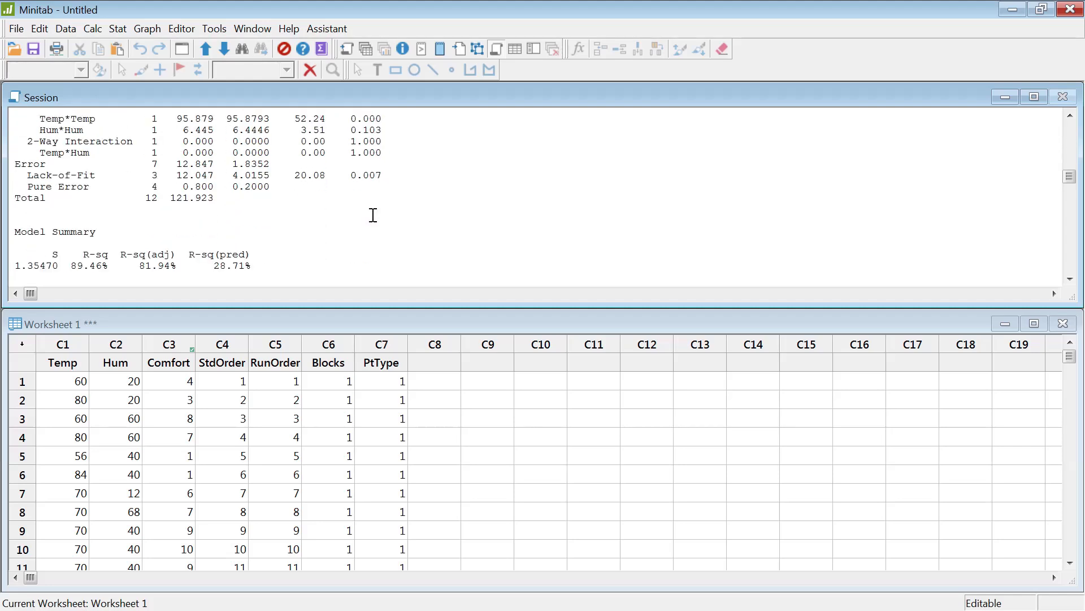
scroll(374, 215, down, 2)
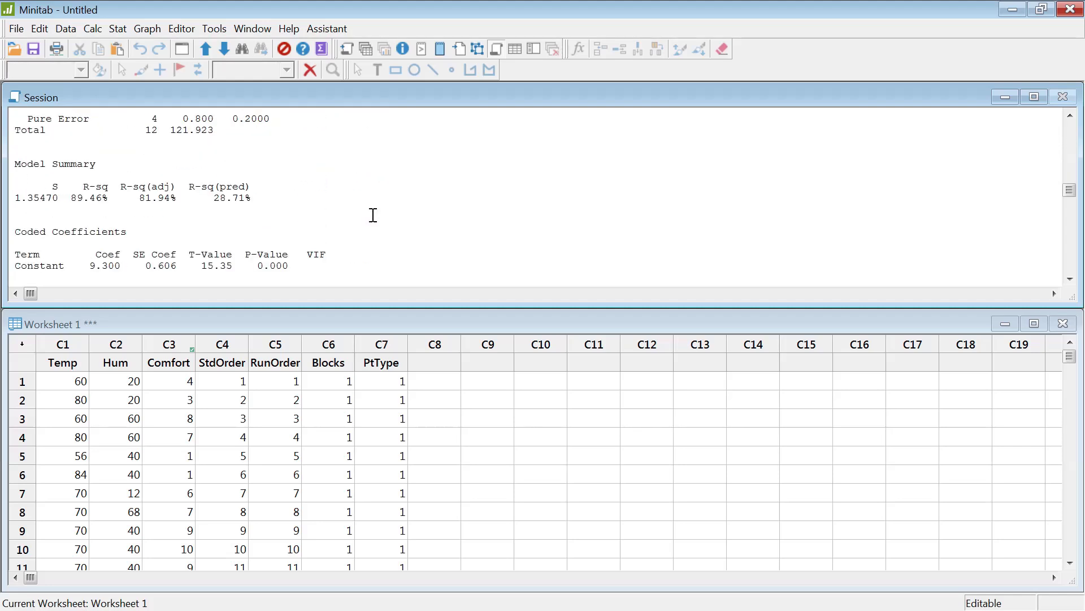
scroll(373, 215, down, 1)
drag(65, 154, 259, 167)
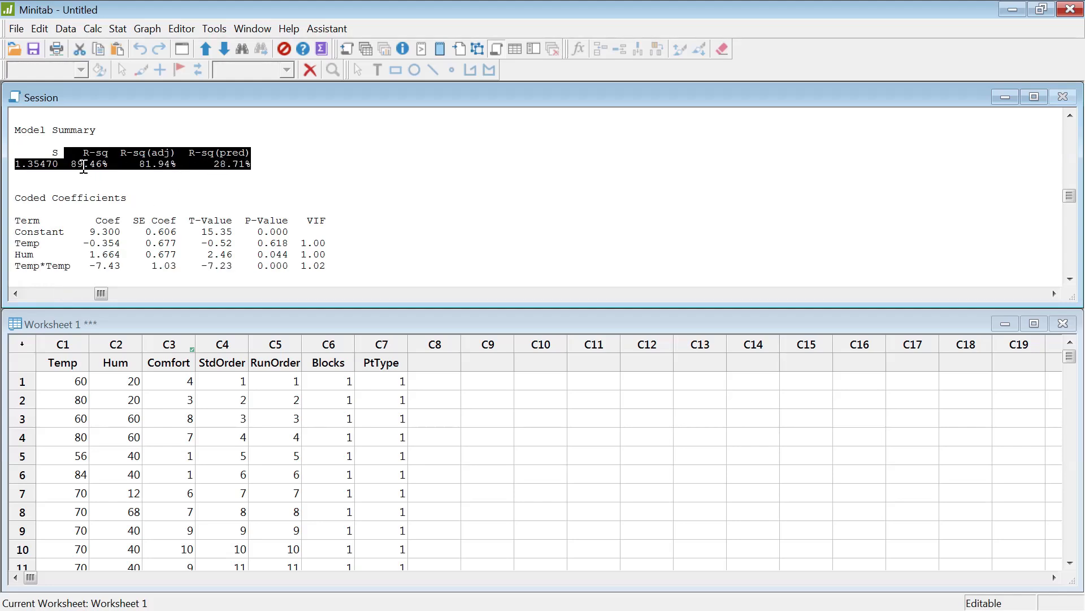
click(83, 168)
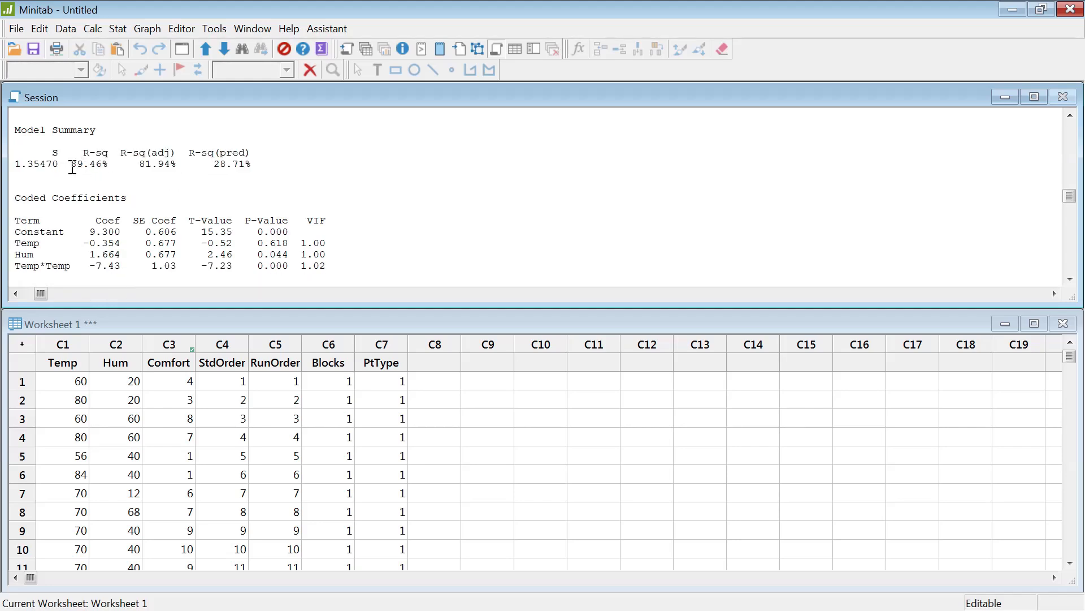
scroll(311, 210, down, 10)
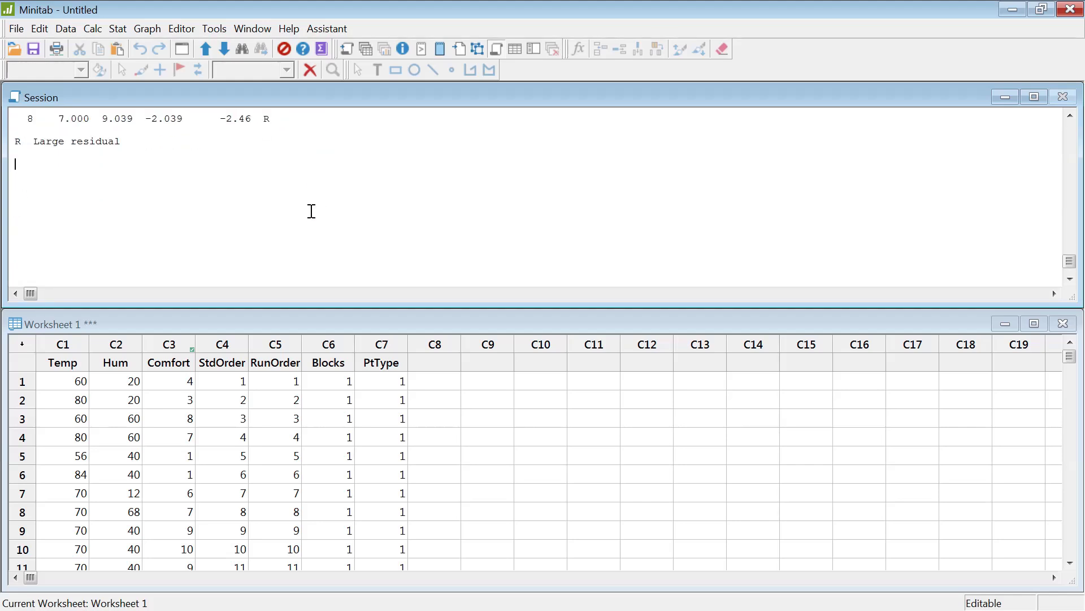
scroll(312, 211, up, 7)
scroll(310, 211, down, 1)
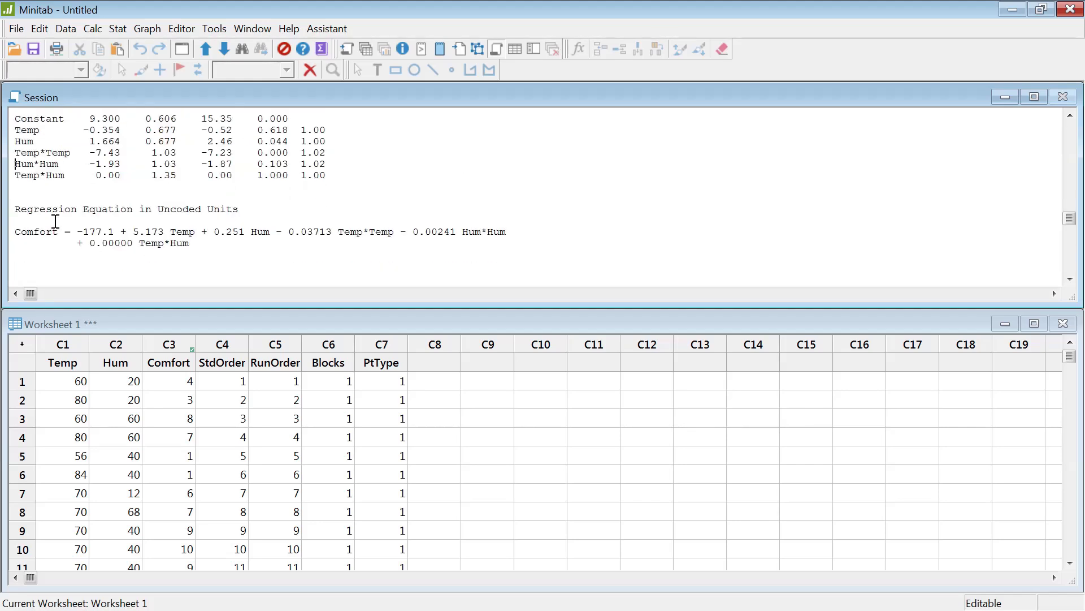
drag(56, 221, 232, 247)
click(390, 187)
scroll(153, 237, up, 2)
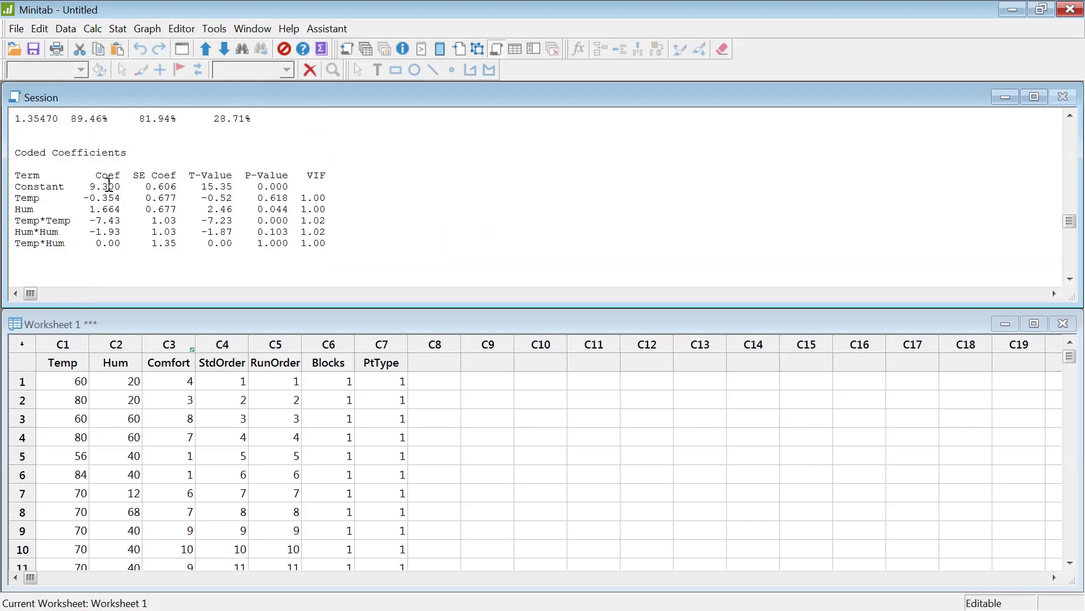
Plot Comfort contours with Temp on X and Hum on Y, and center the plot window.
click(118, 29)
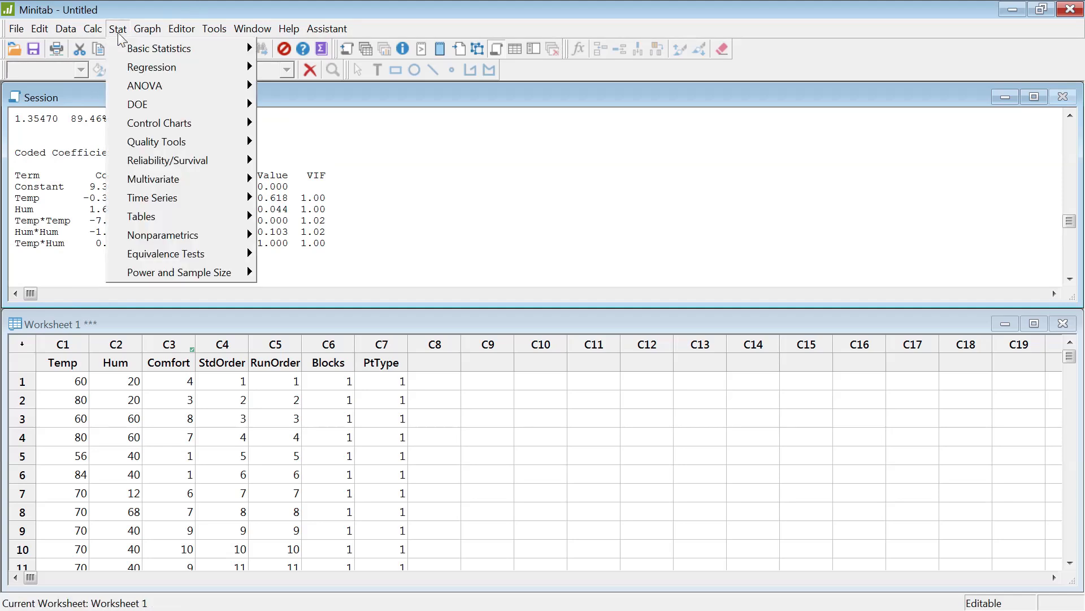
mouse_move(144, 108)
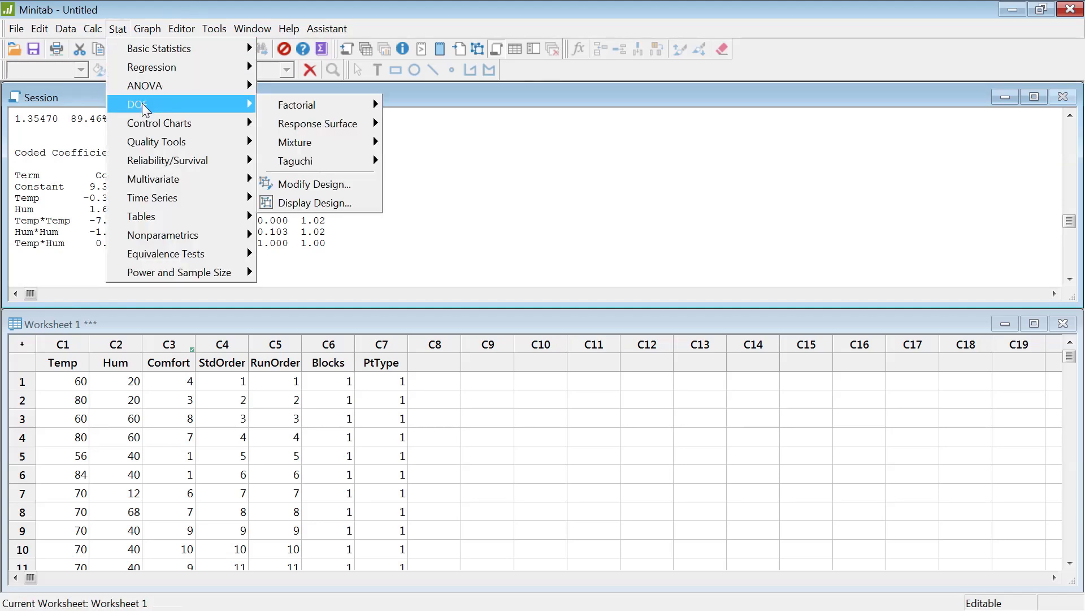
mouse_move(371, 126)
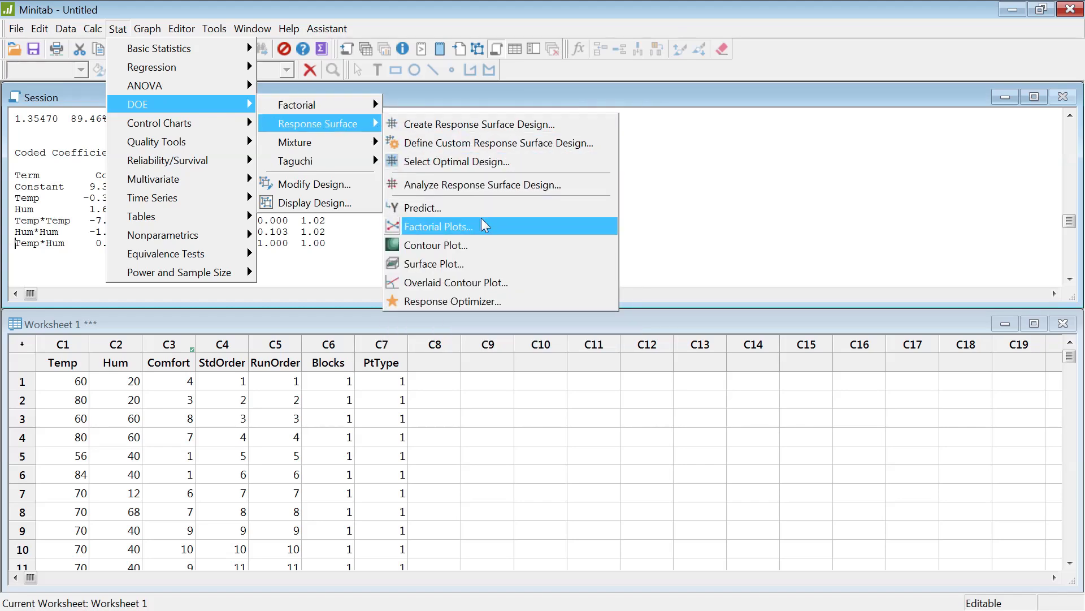
click(428, 245)
click(591, 445)
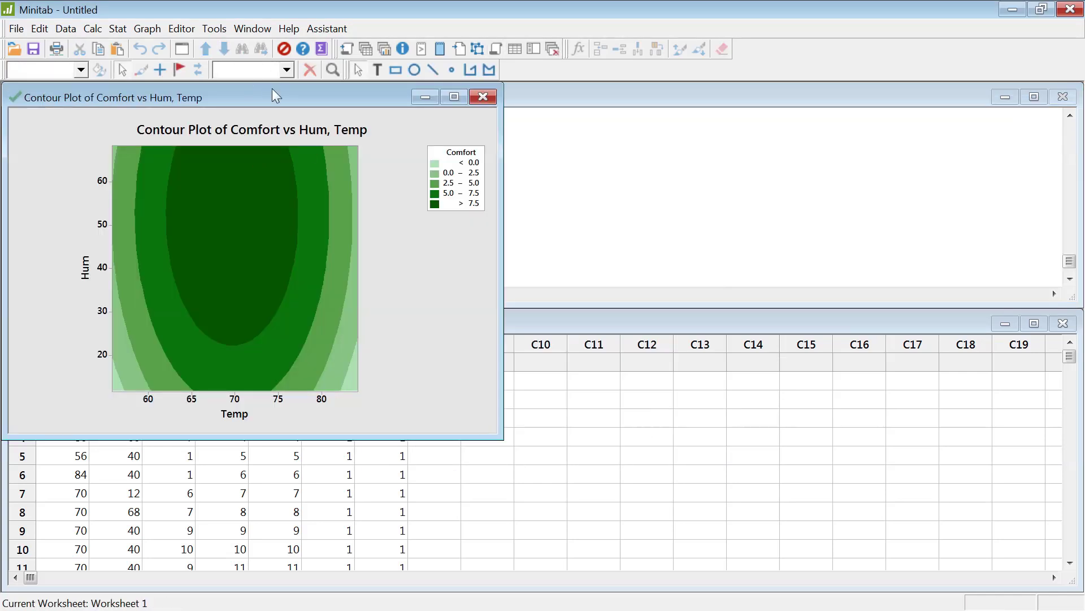
drag(272, 90, 497, 108)
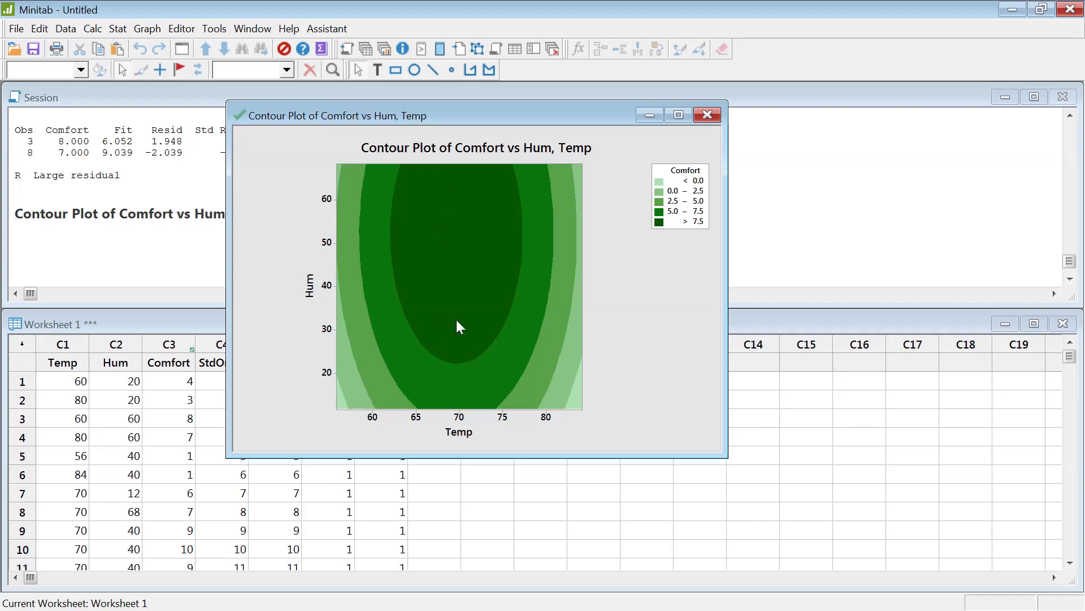
Open the Response Optimizer and set the Comfort goal to Maximize.
mouse_move(501, 300)
click(117, 31)
mouse_move(140, 89)
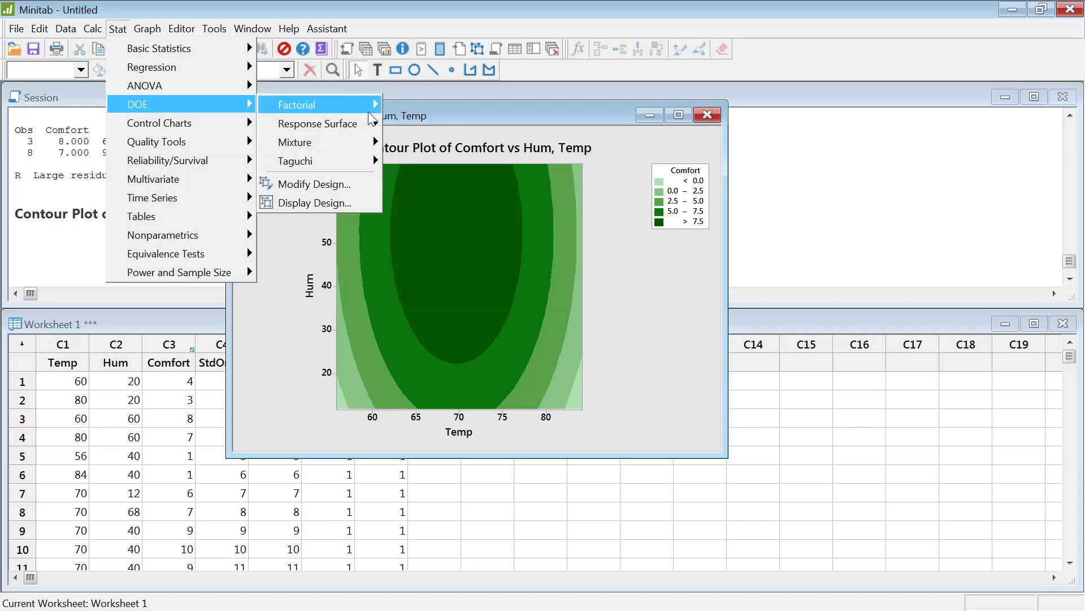
mouse_move(371, 129)
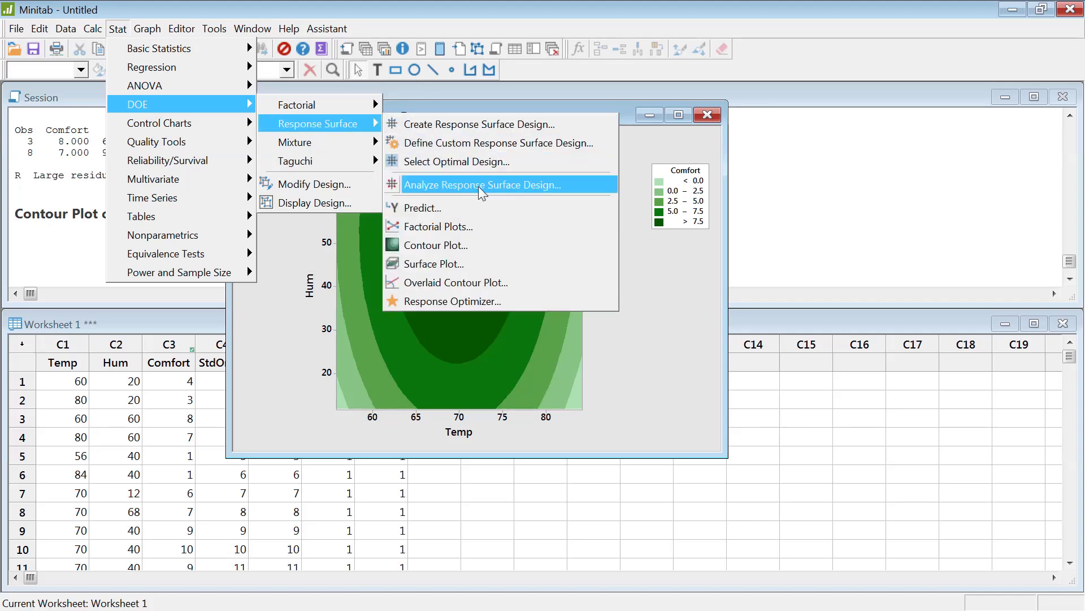
click(459, 303)
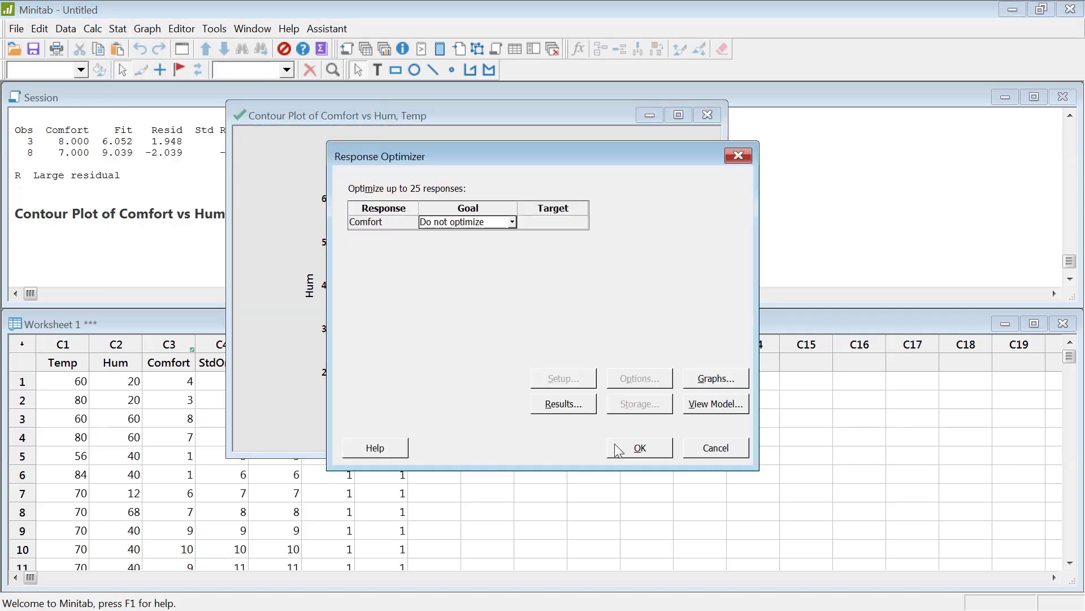
click(510, 222)
click(513, 227)
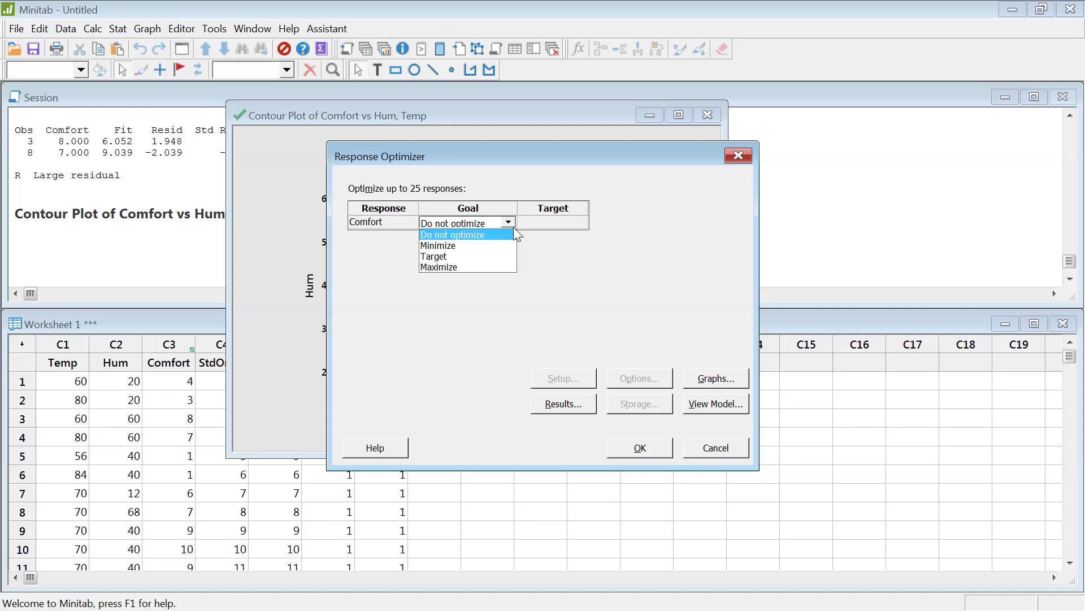
click(452, 267)
Keep the default constraint options and review the model the optimizer uses.
click(634, 376)
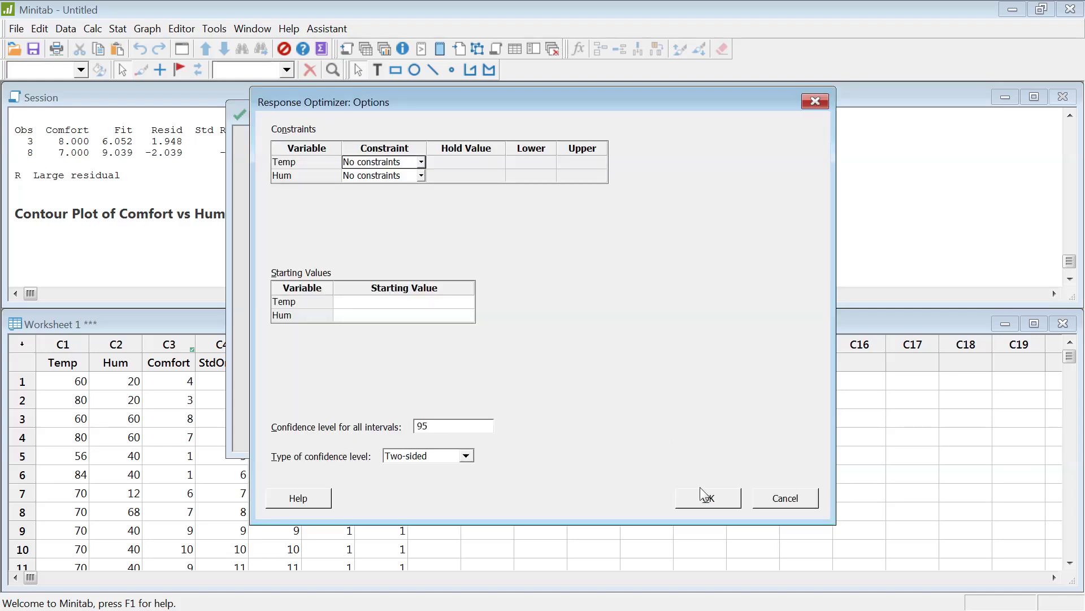
click(738, 501)
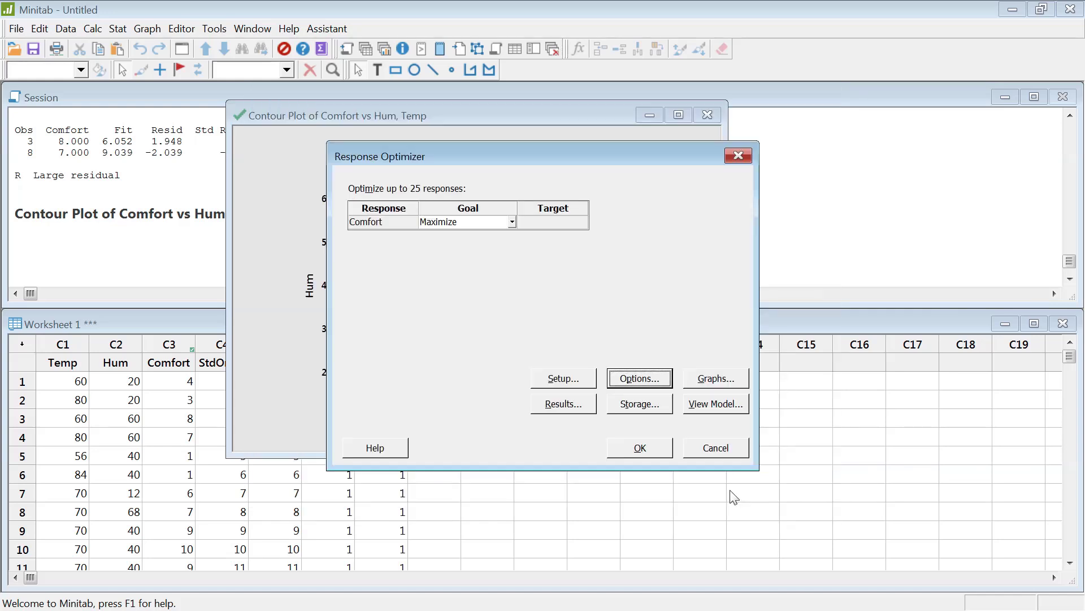
click(717, 382)
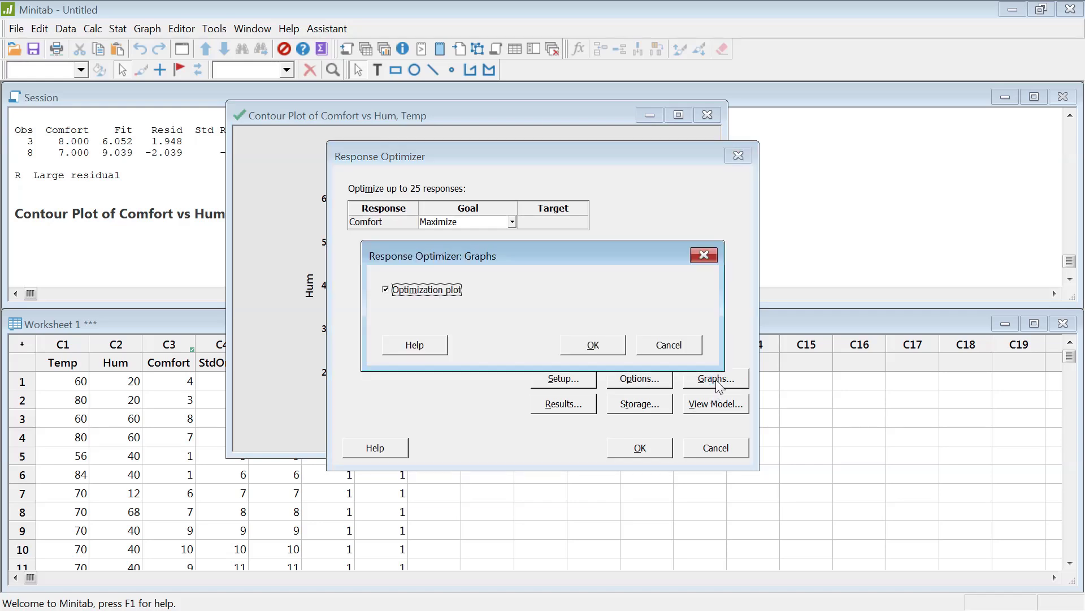
click(705, 255)
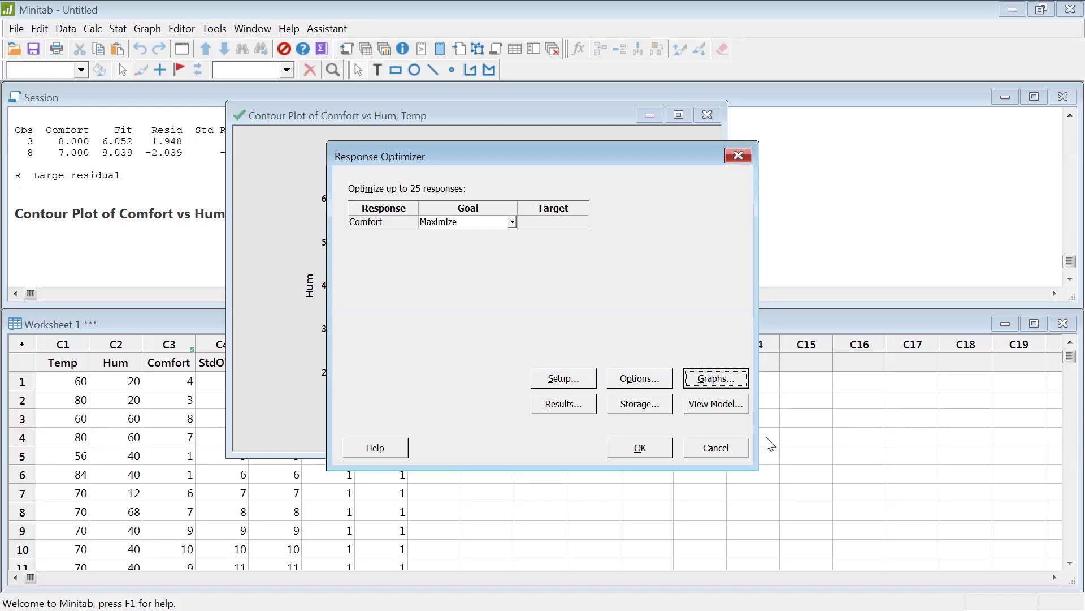
click(713, 405)
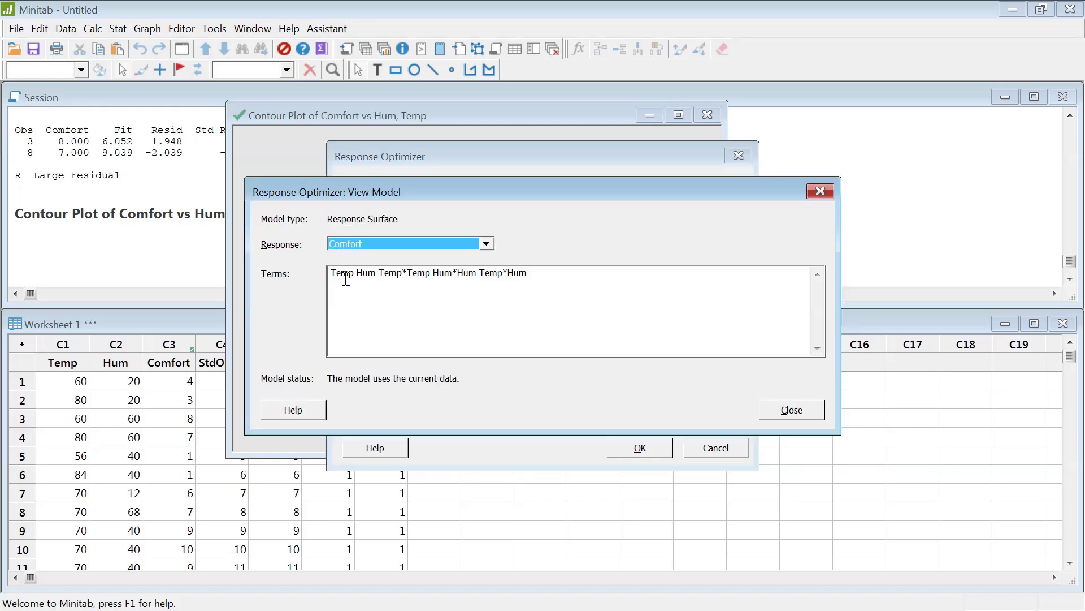
click(796, 412)
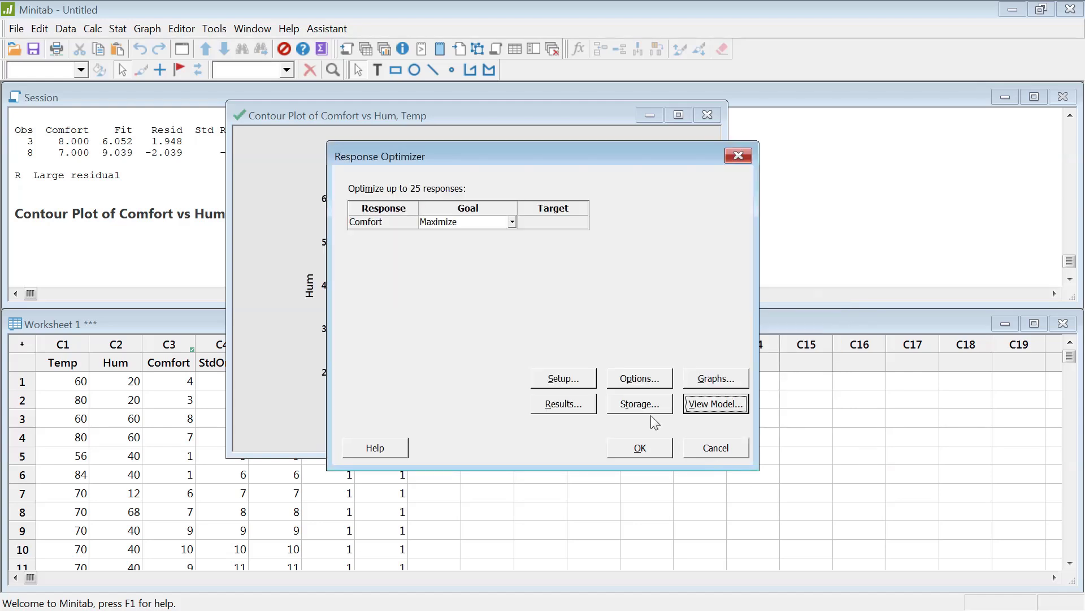
Leave storage and results options unchanged and run the optimization, giving Temp 69.5715, Hum 52.2851.
click(632, 413)
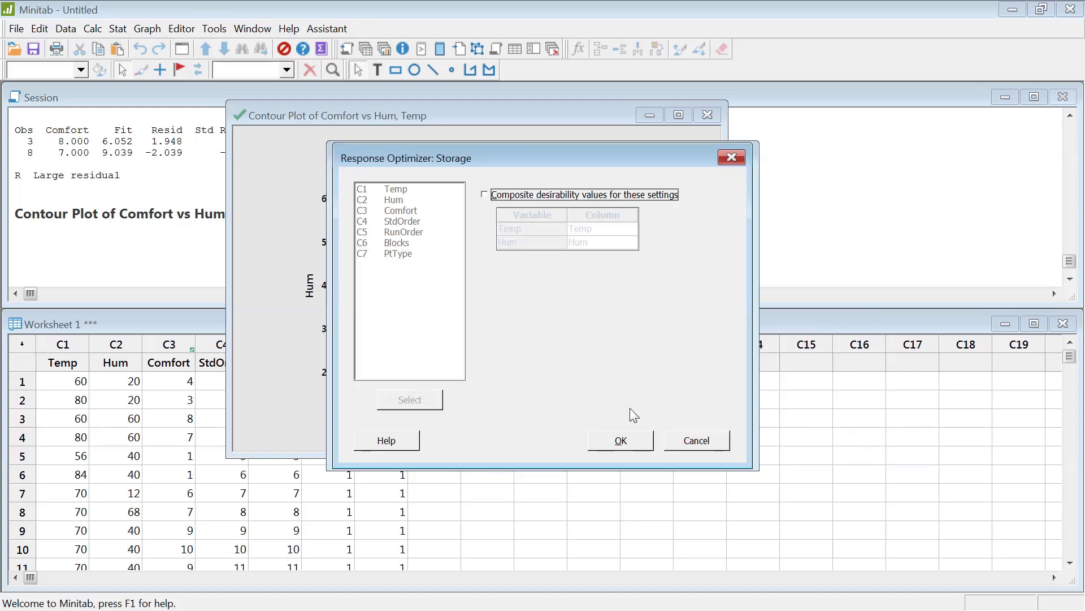
click(742, 158)
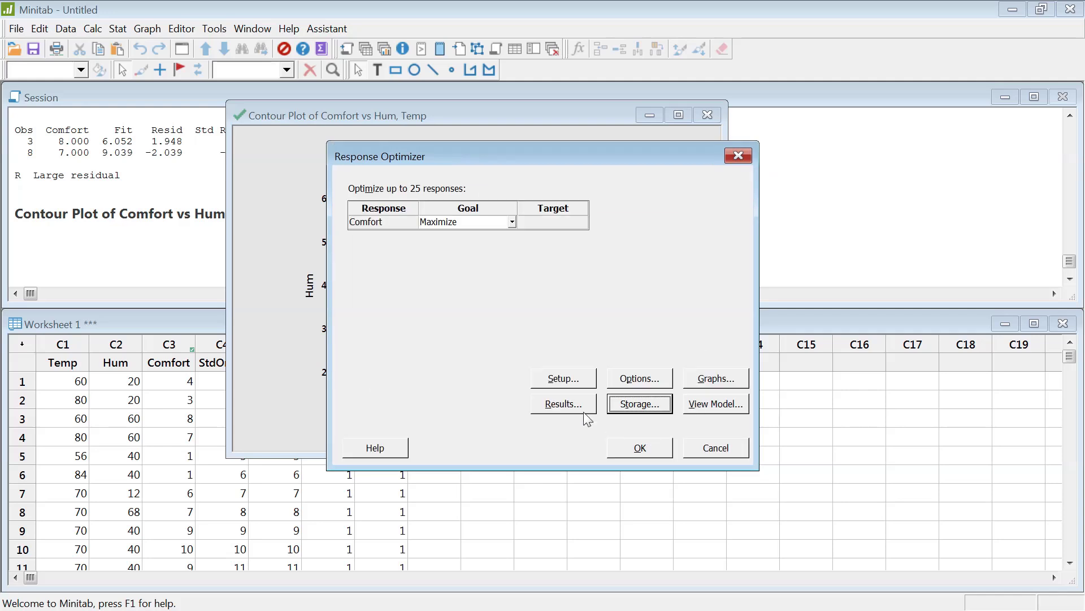
click(564, 406)
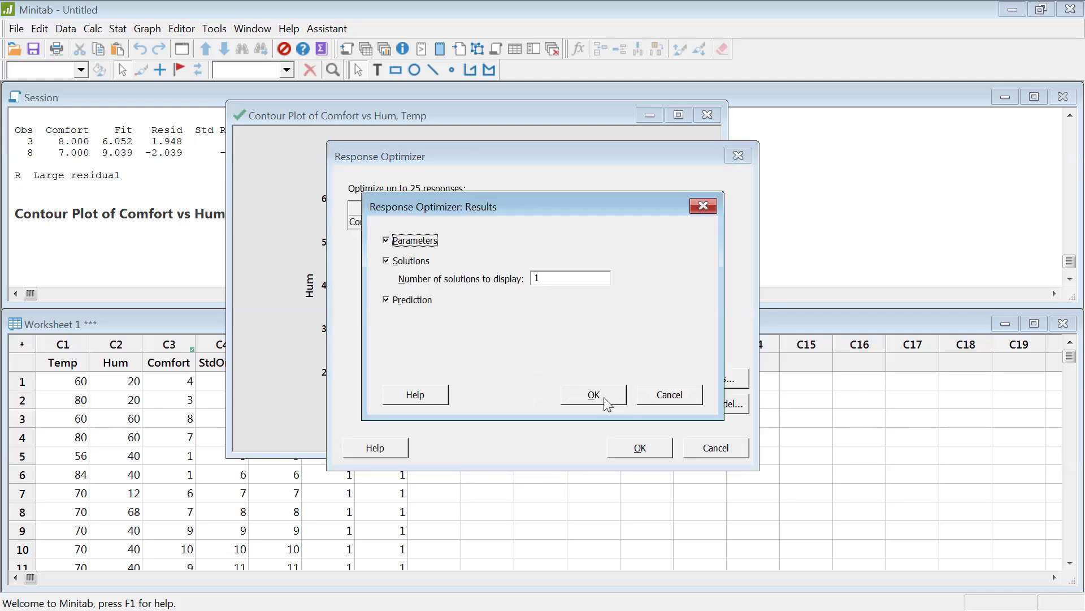
click(706, 208)
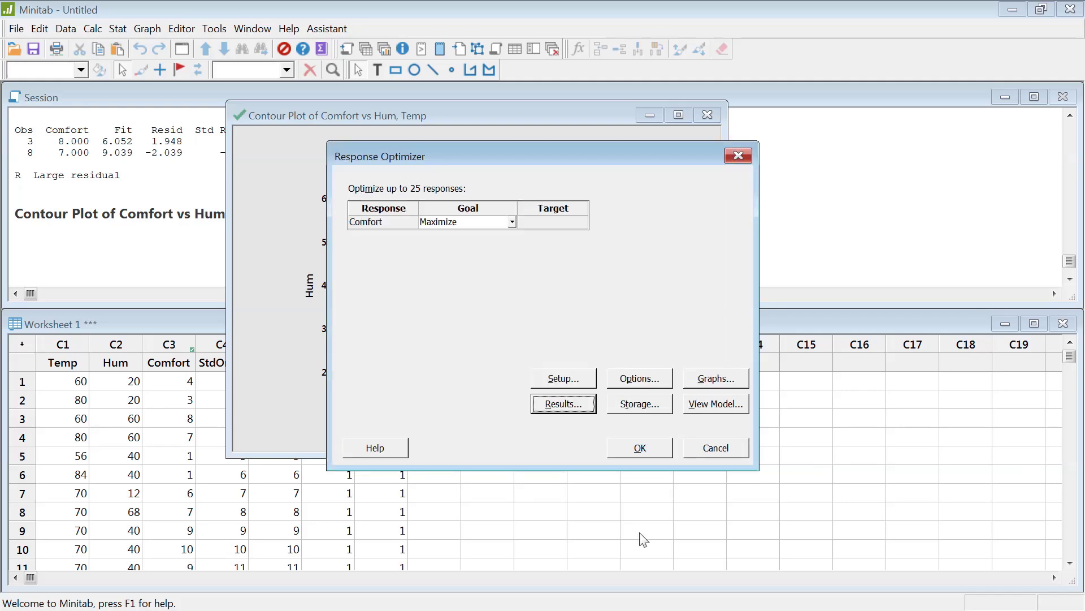
click(643, 447)
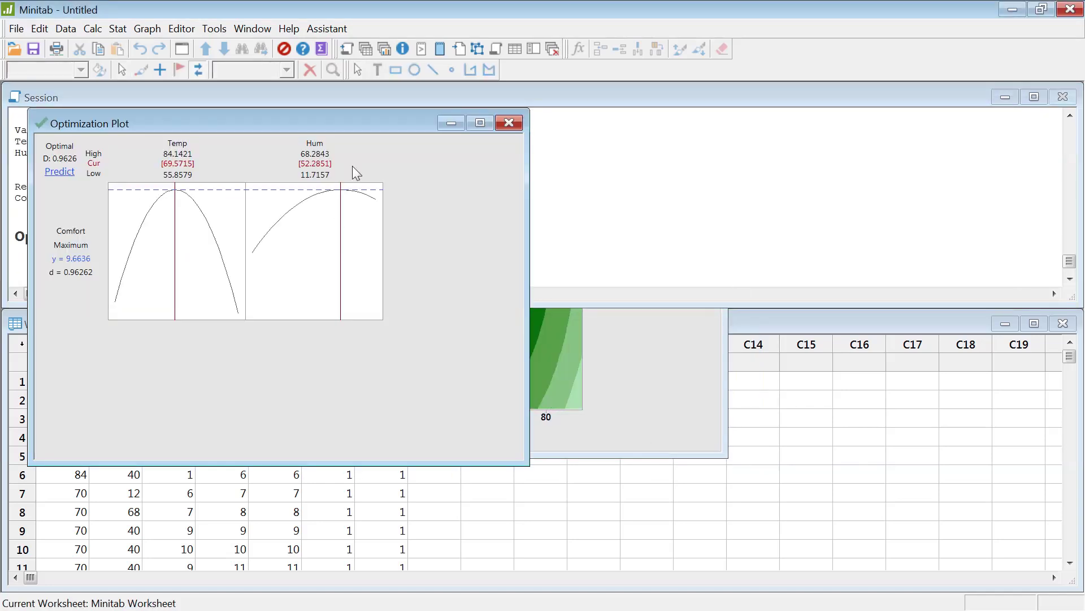
Move the optimization plot aside and select the optimal Temp 69.5715 and Hum 52.2851 settings in the Session output.
drag(375, 123, 872, 187)
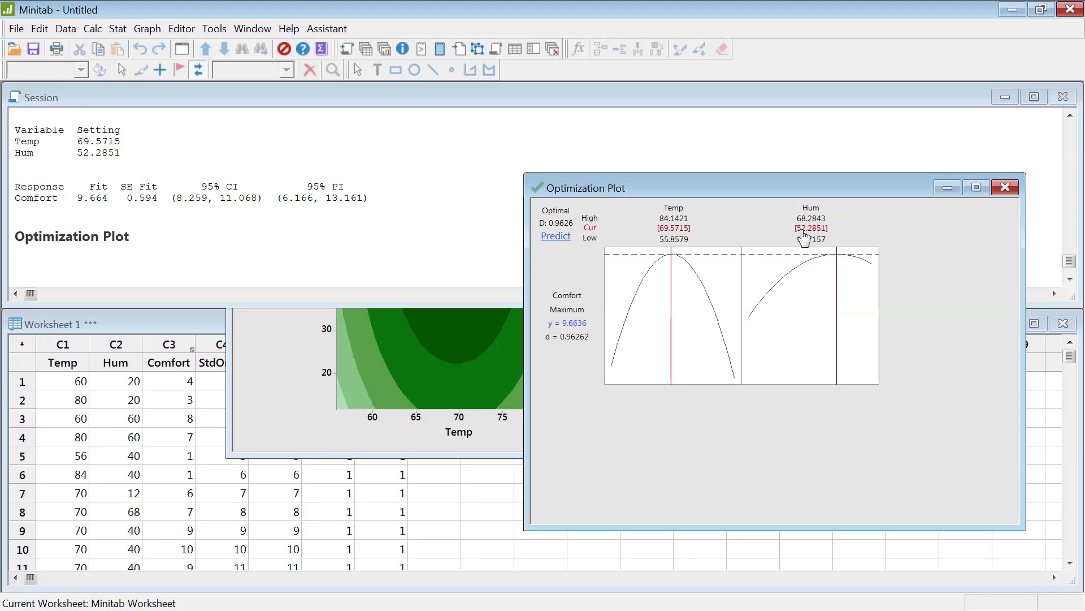
click(172, 265)
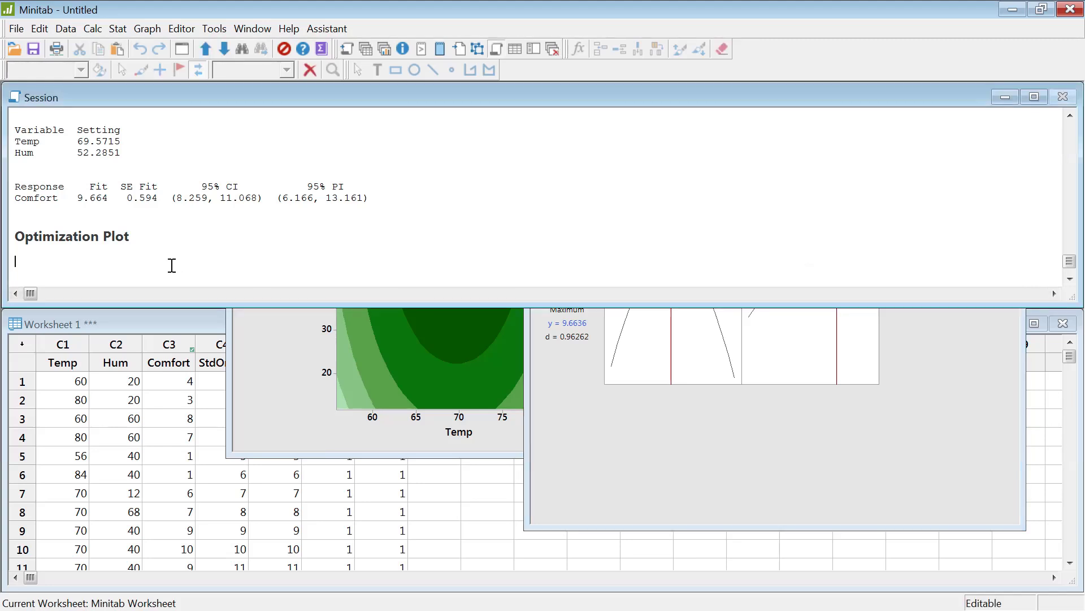
scroll(172, 265, up, 3)
scroll(169, 263, down, 1)
scroll(122, 222, right, 1)
drag(122, 223, 14, 196)
scroll(235, 198, up, 1)
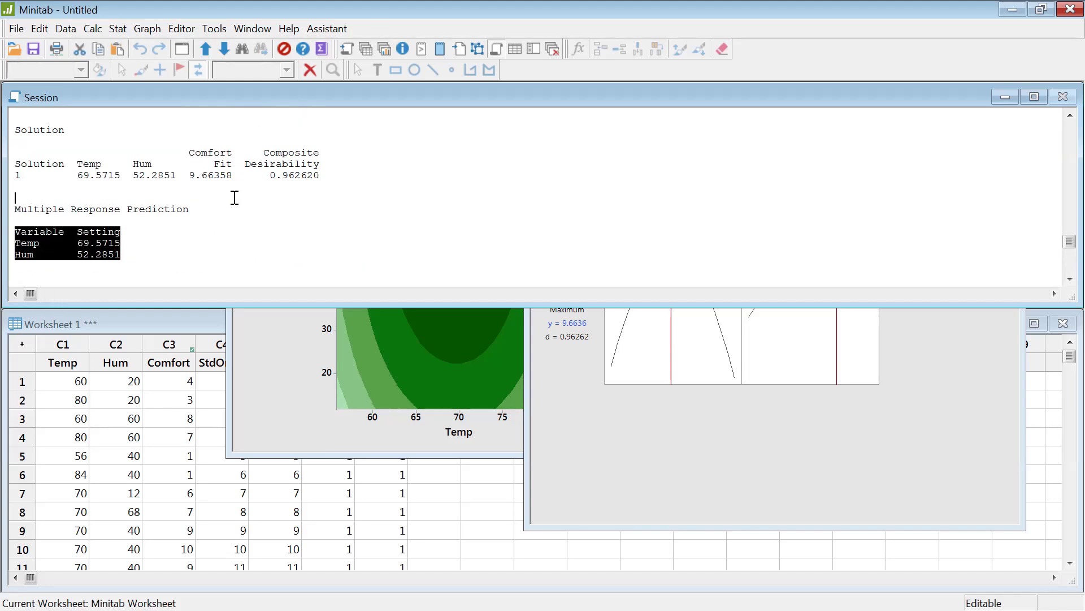
Request a surface plot of Comfort over Temp and Hum, which fails with an MSURFACE error.
click(118, 28)
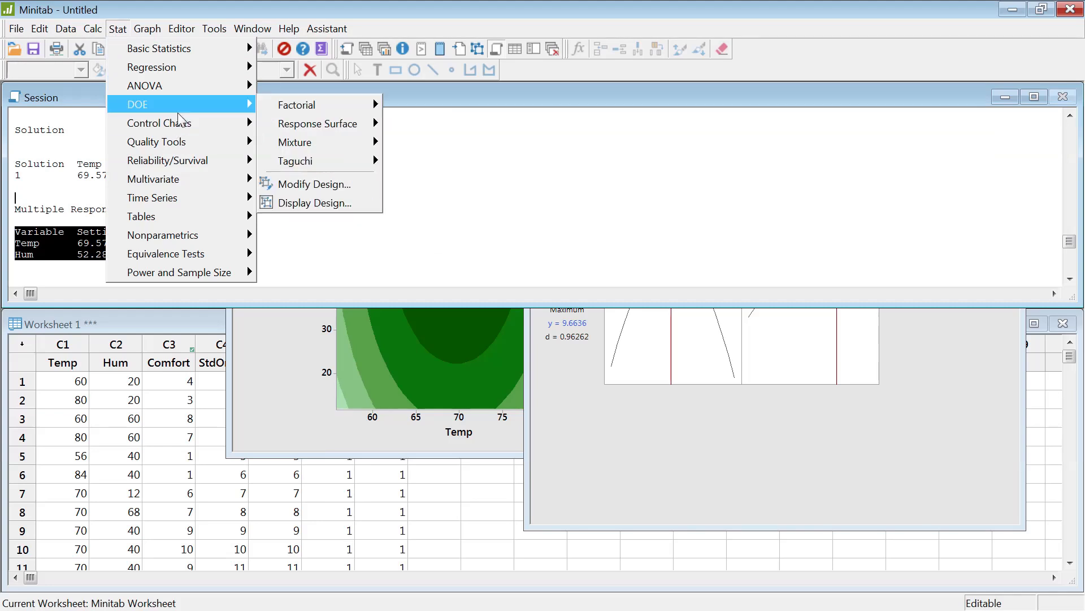
mouse_move(343, 123)
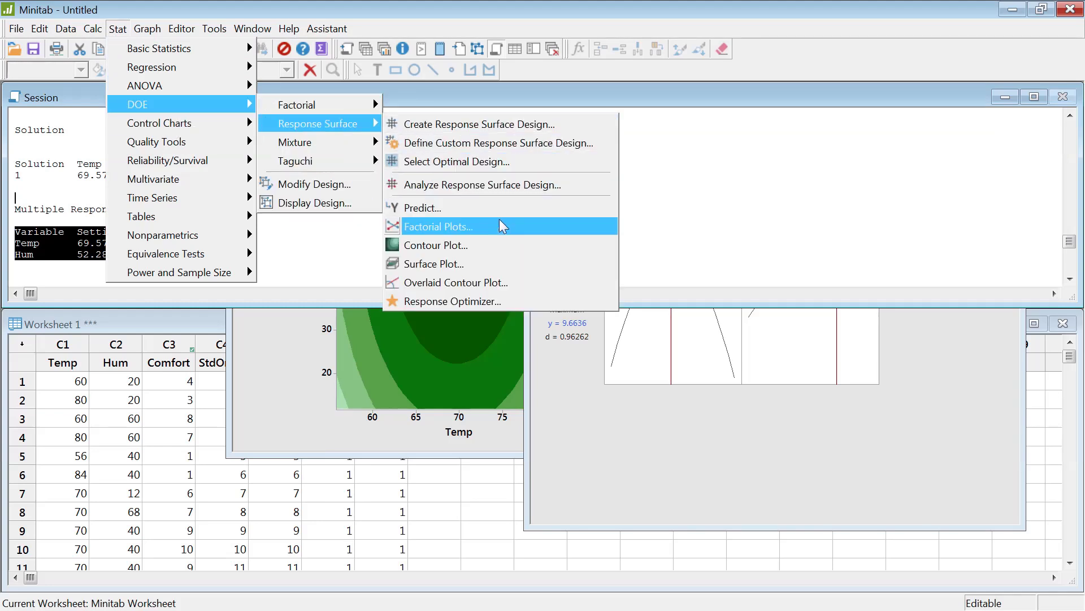
click(450, 264)
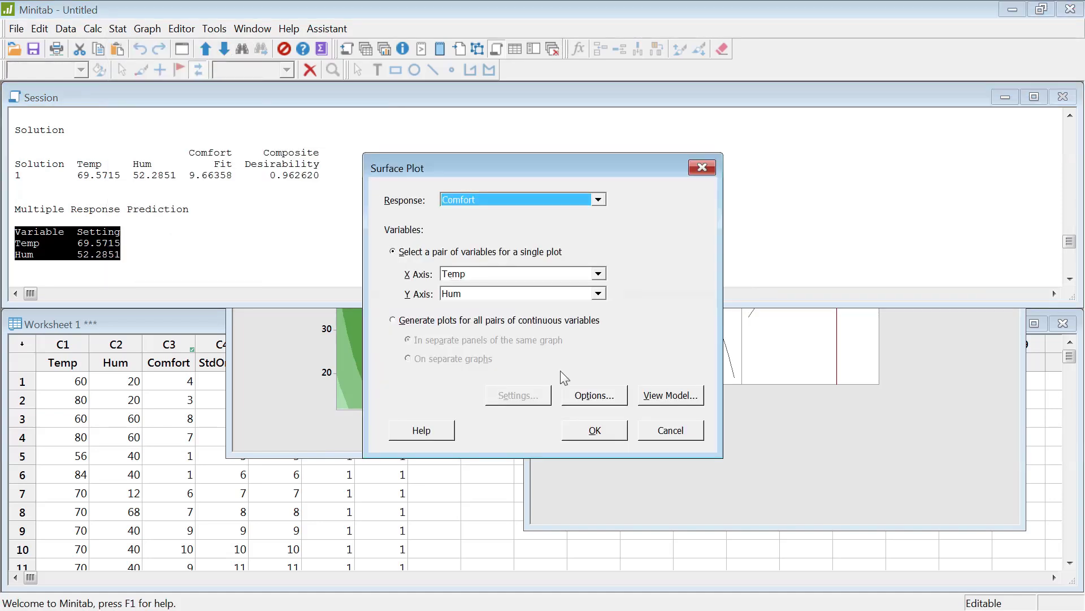
click(595, 429)
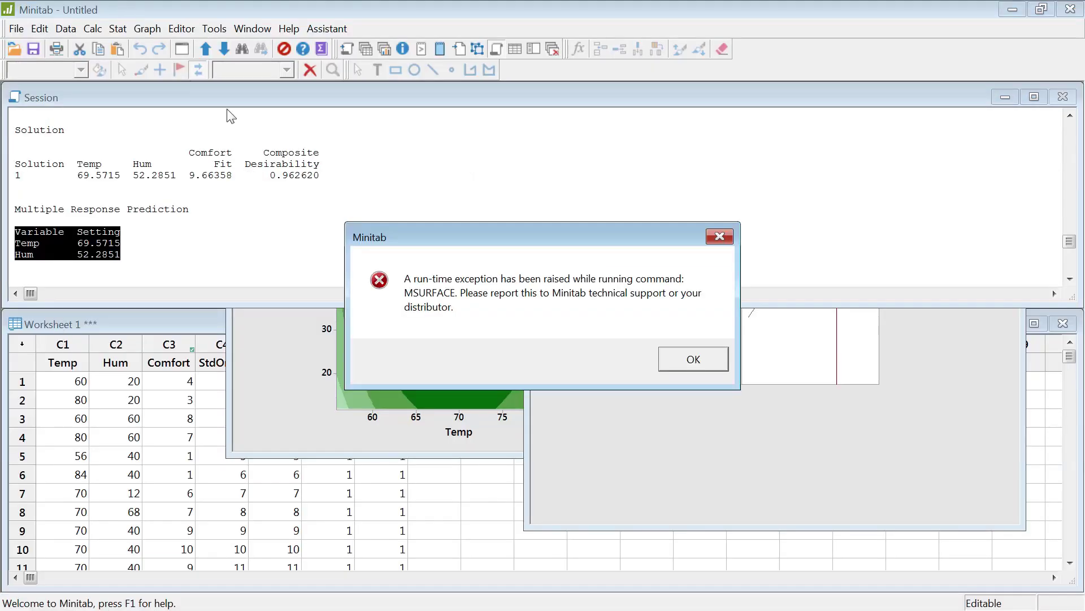
Dismiss the error and generate Main Effects and Interaction plots of Comfort for Temp and Hum.
click(720, 236)
click(117, 28)
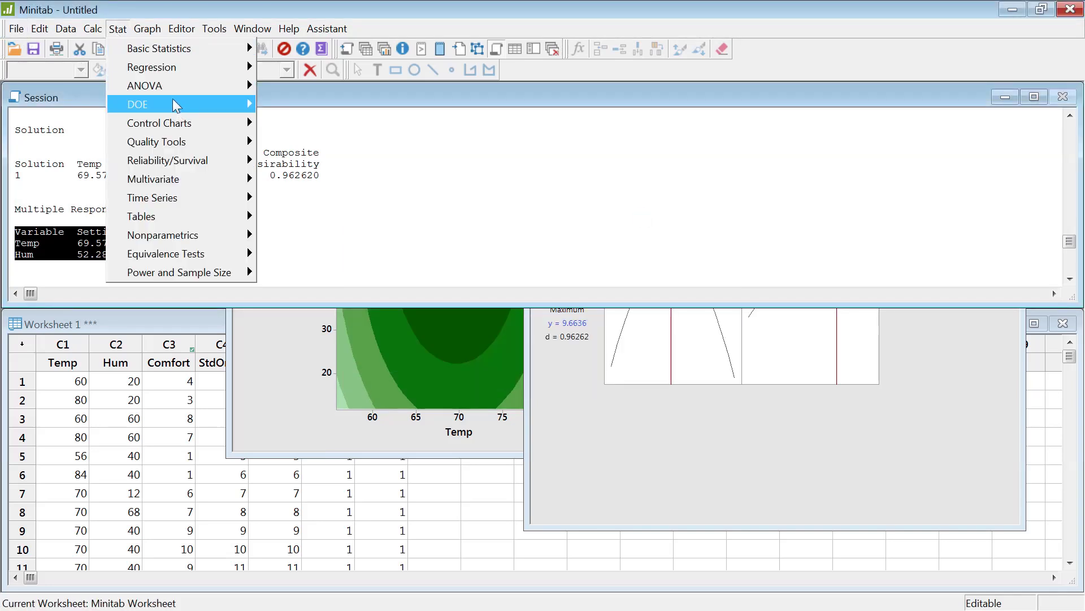
mouse_move(187, 108)
mouse_move(320, 123)
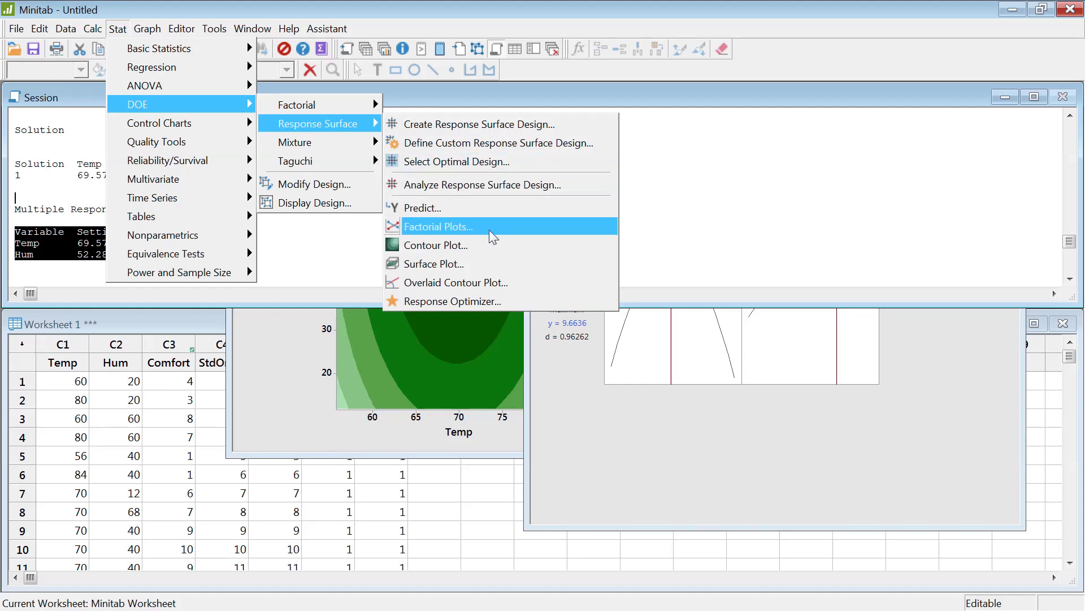
click(431, 227)
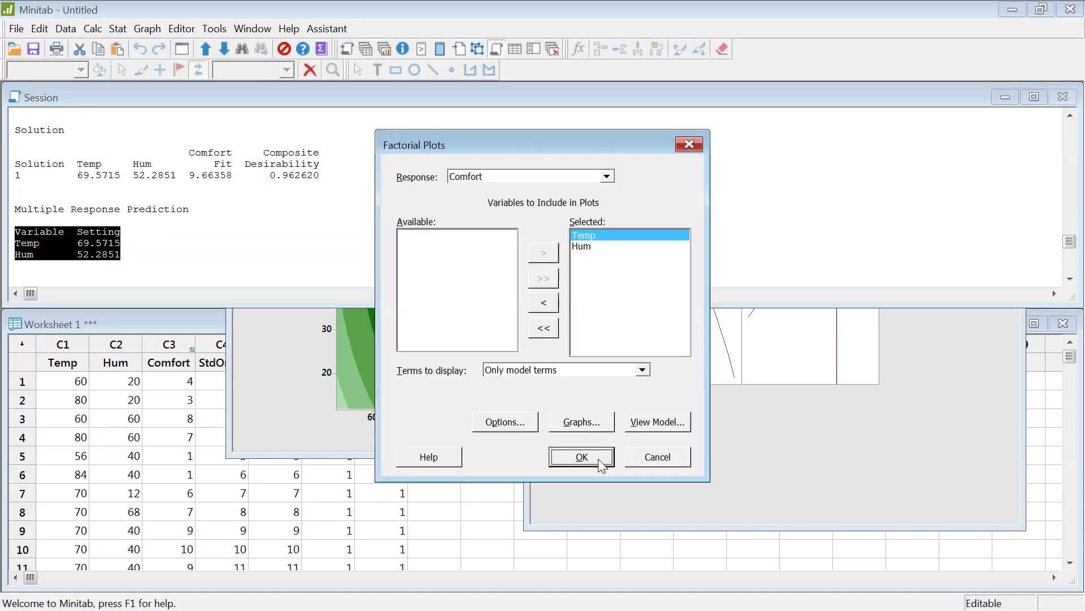
click(589, 462)
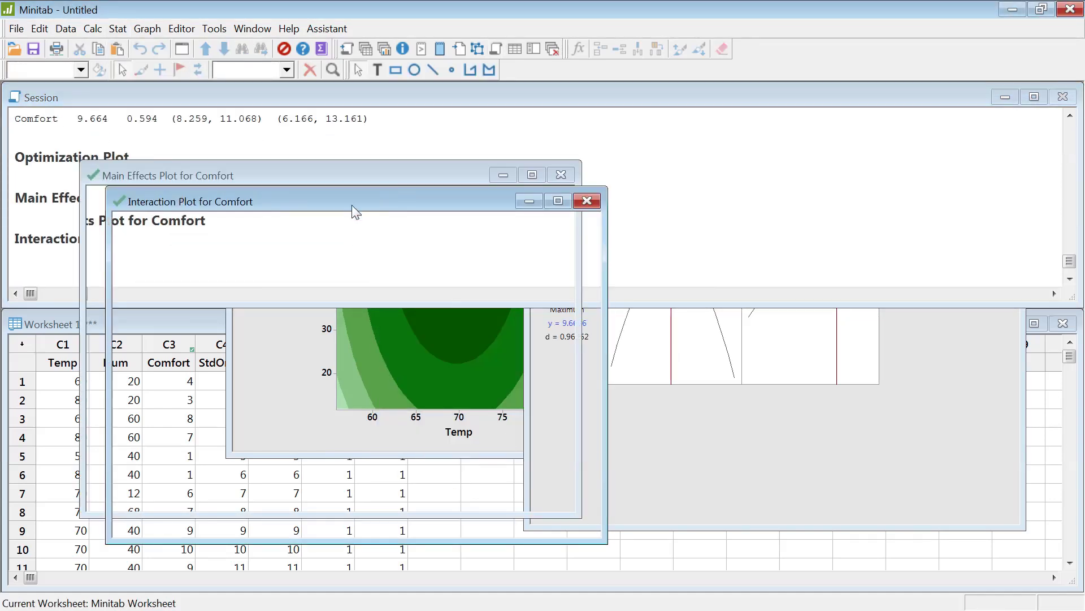
Move the Interaction Plot to the upper right and the Main Effects Plot left so both are visible.
drag(331, 214, 709, 124)
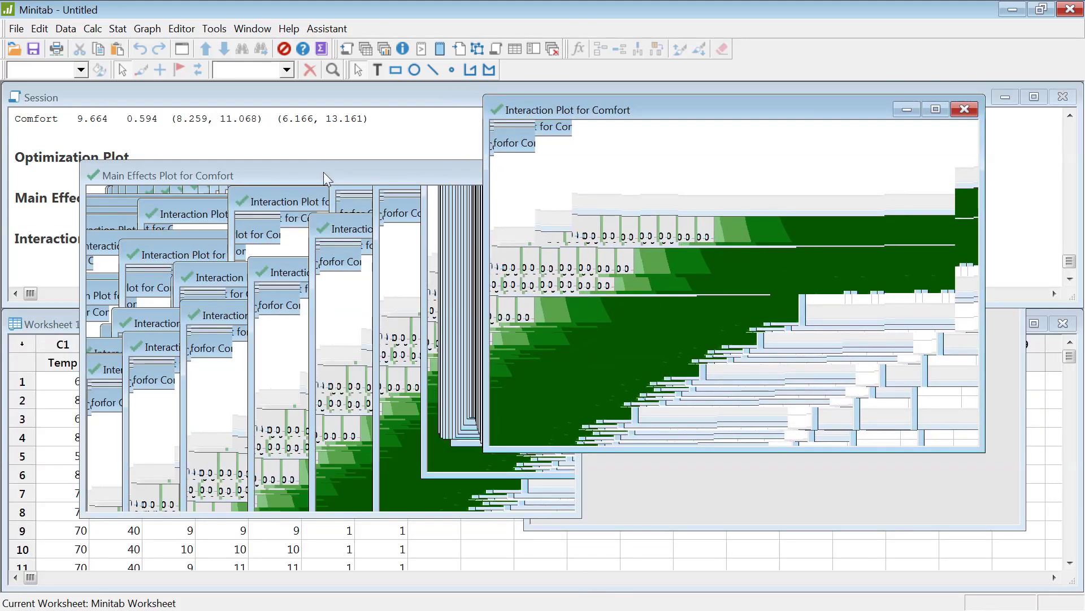
drag(324, 172, 399, 146)
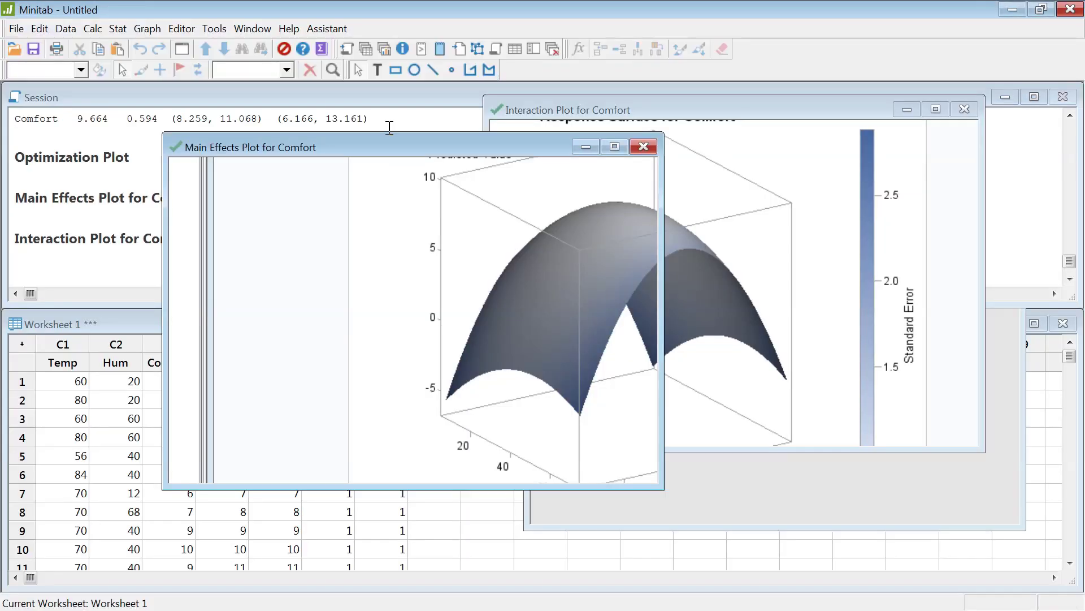
drag(394, 153, 221, 176)
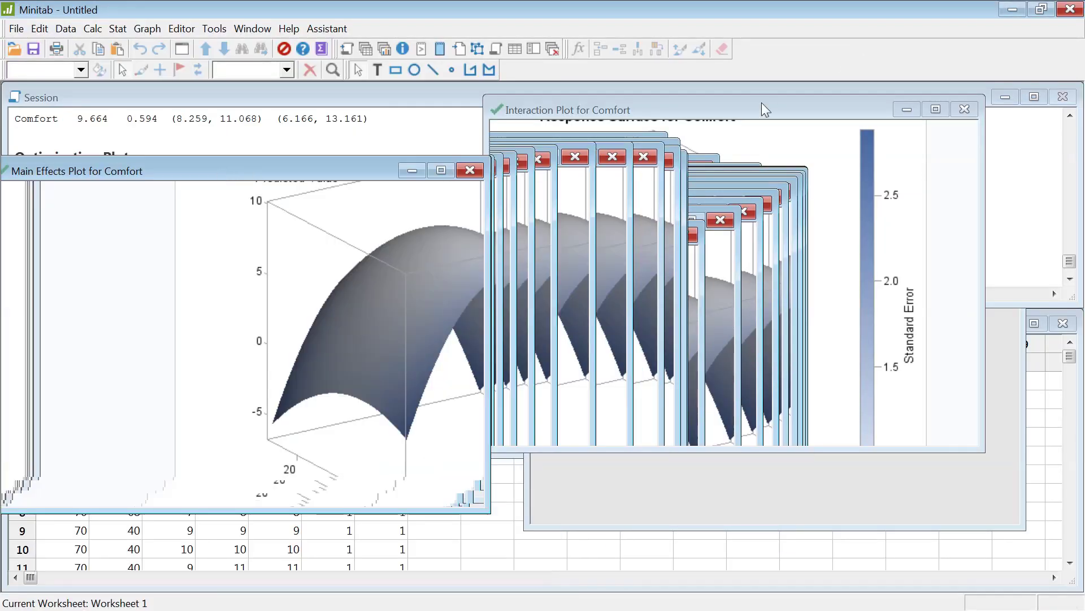
drag(766, 110, 773, 134)
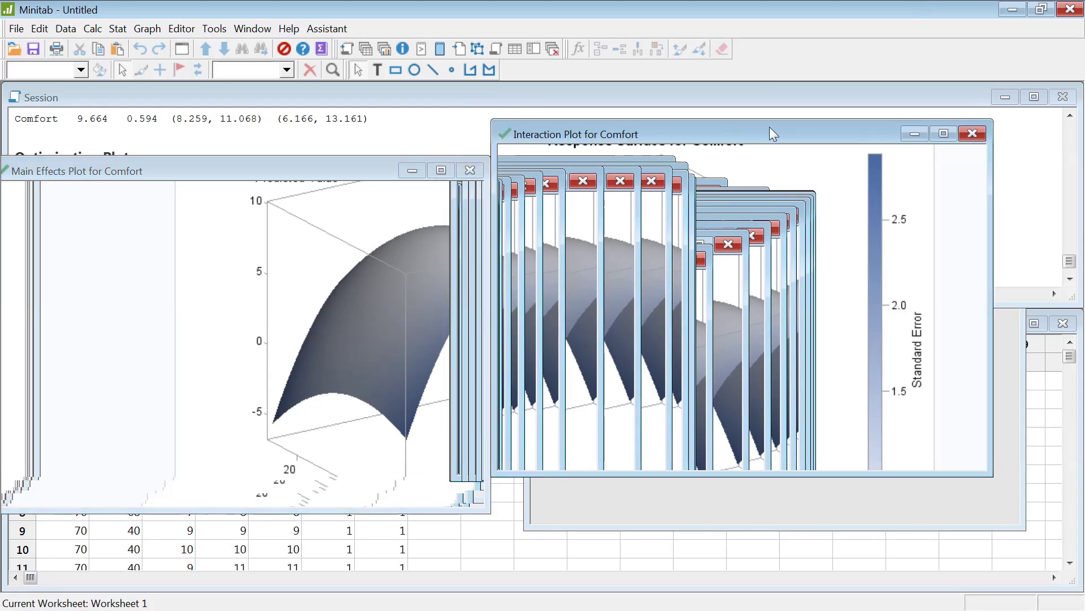
Bring up the Stat > DOE > Response Surface submenu.
click(117, 29)
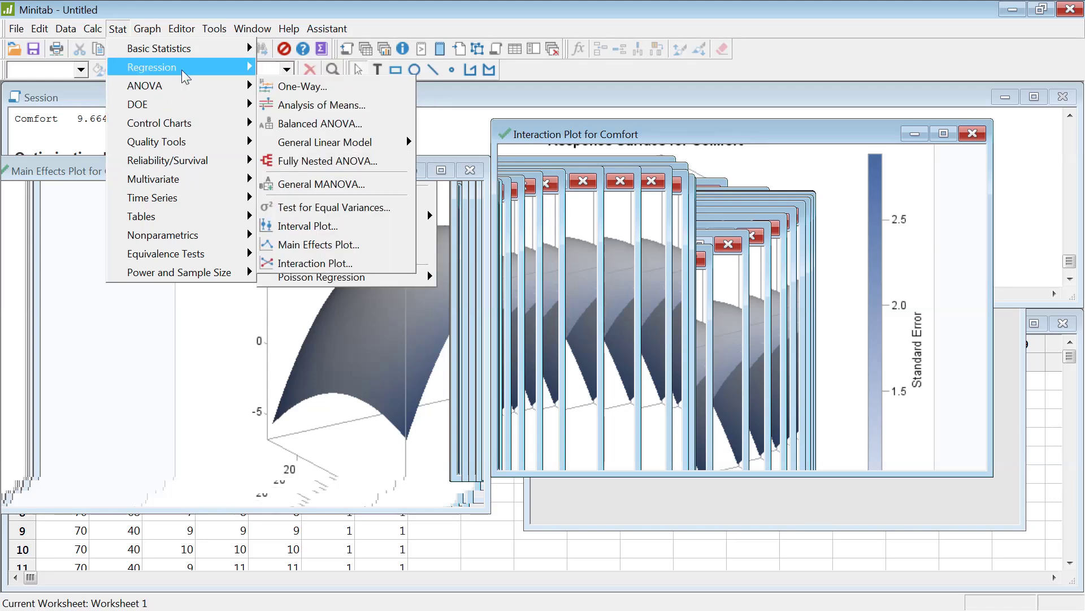
mouse_move(182, 73)
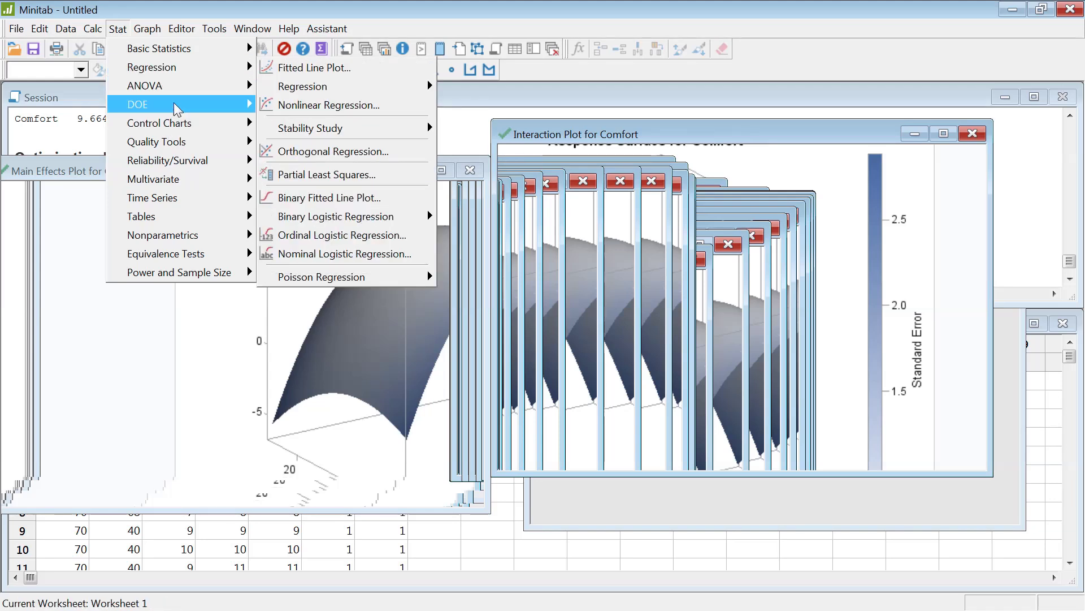
mouse_move(175, 107)
mouse_move(353, 128)
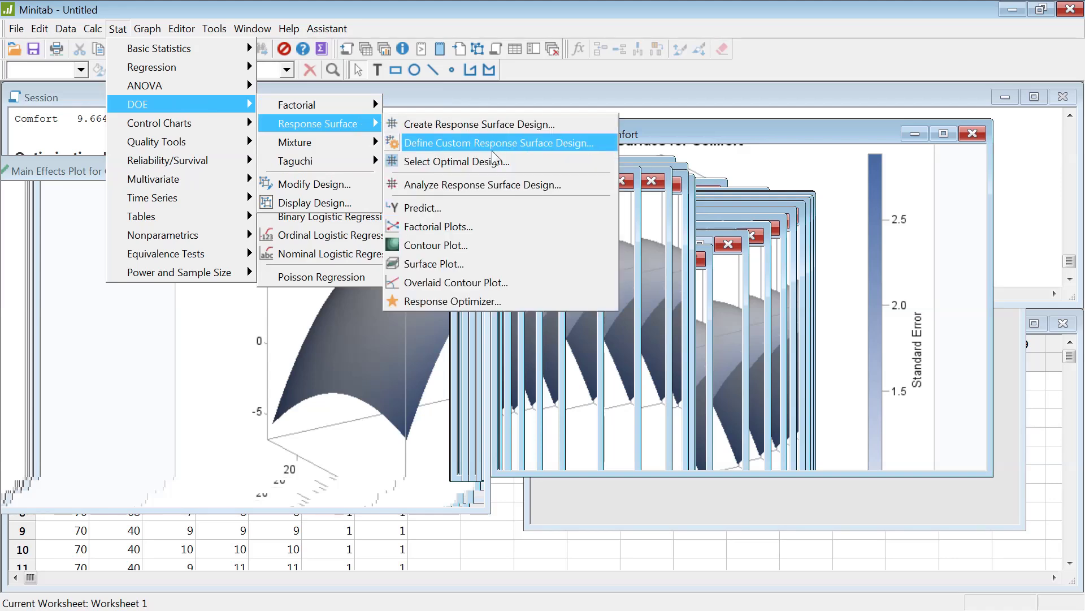